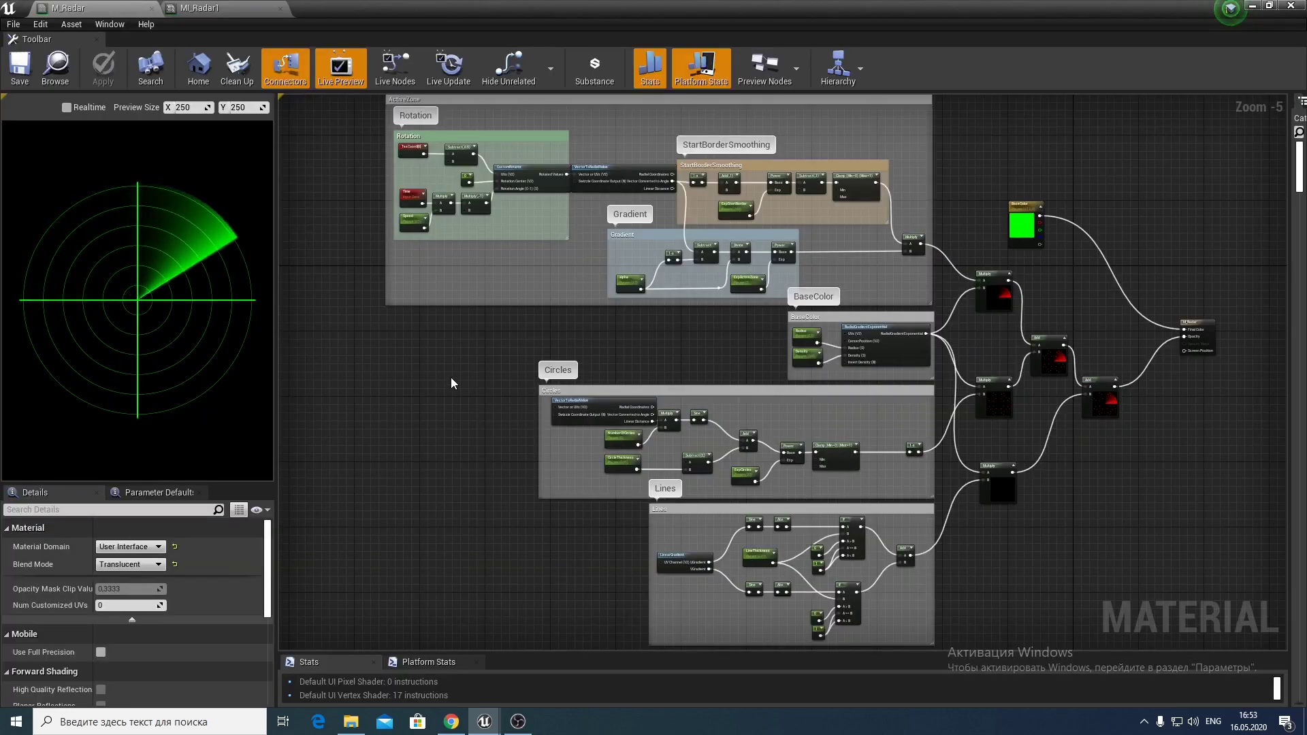
Select the ActiveZone, BaseColor, Circles and Lines comment groups in turn
{"action": "left_click", "coordinate": [453, 99]}
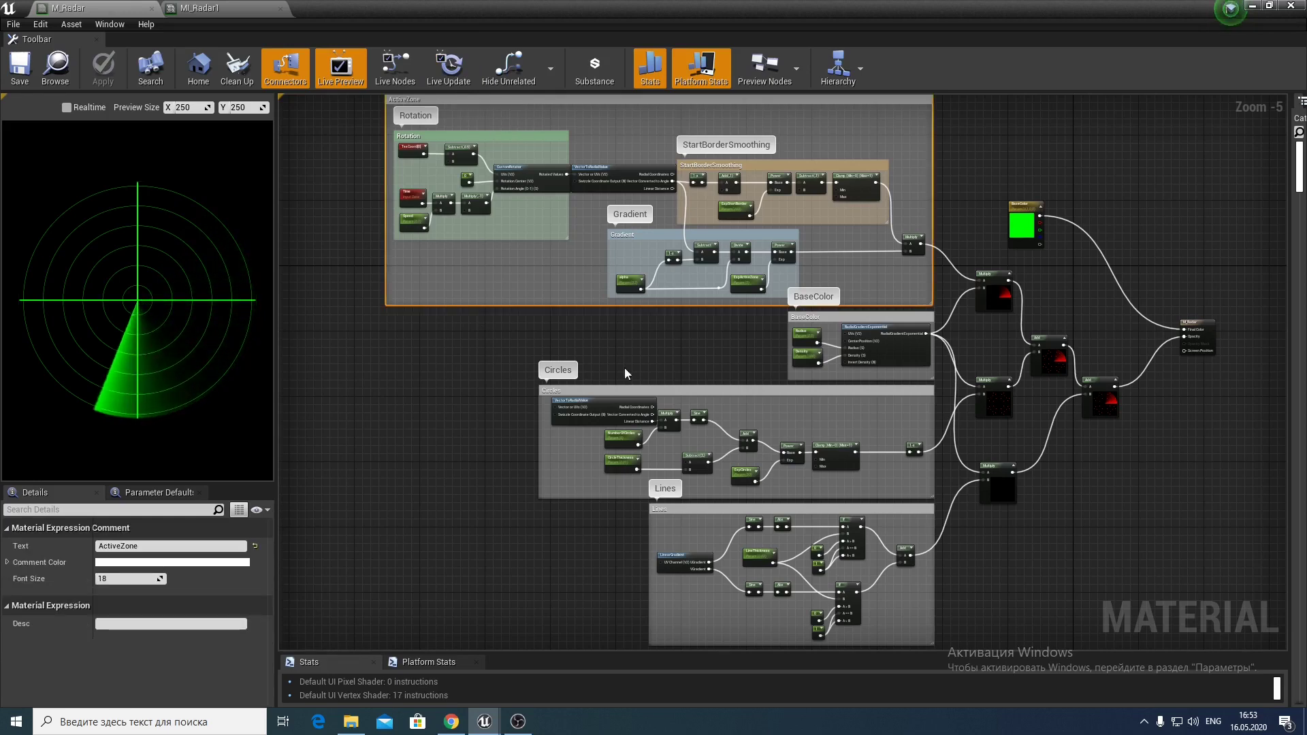
{"action": "left_click", "coordinate": [851, 316]}
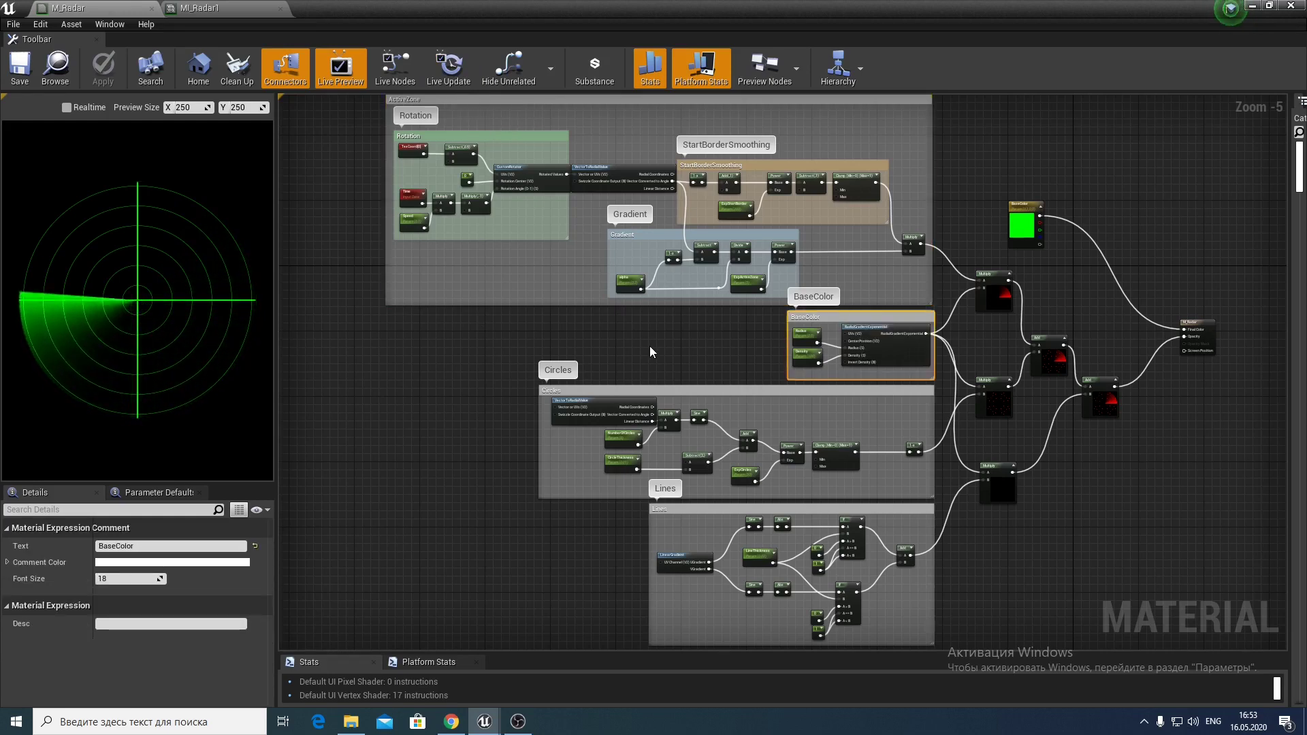
{"action": "left_click", "coordinate": [674, 390]}
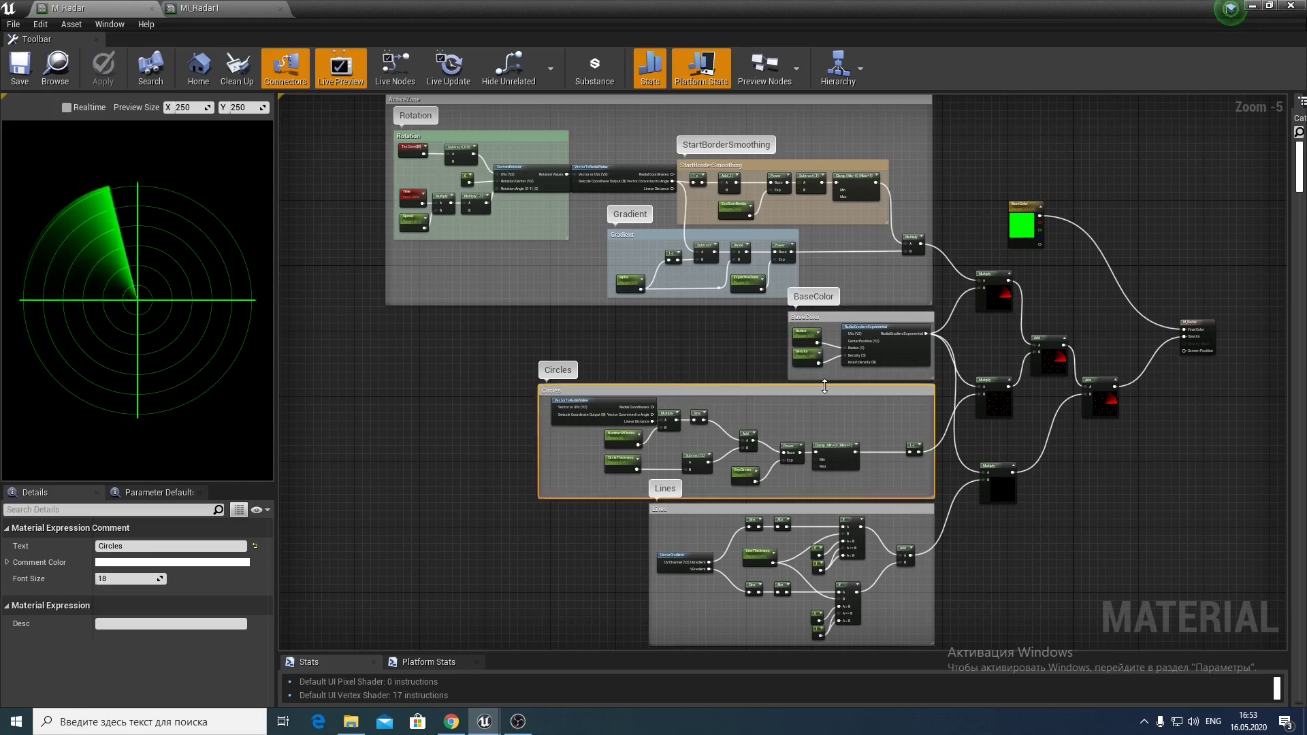
{"action": "left_click", "coordinate": [708, 509]}
Zoom in on the ActiveZone group's Rotation, StartBorderSmoothing and Gradient nodes
{"action": "right_click_drag", "start_coordinate": [660, 349], "coordinate": [693, 483]}
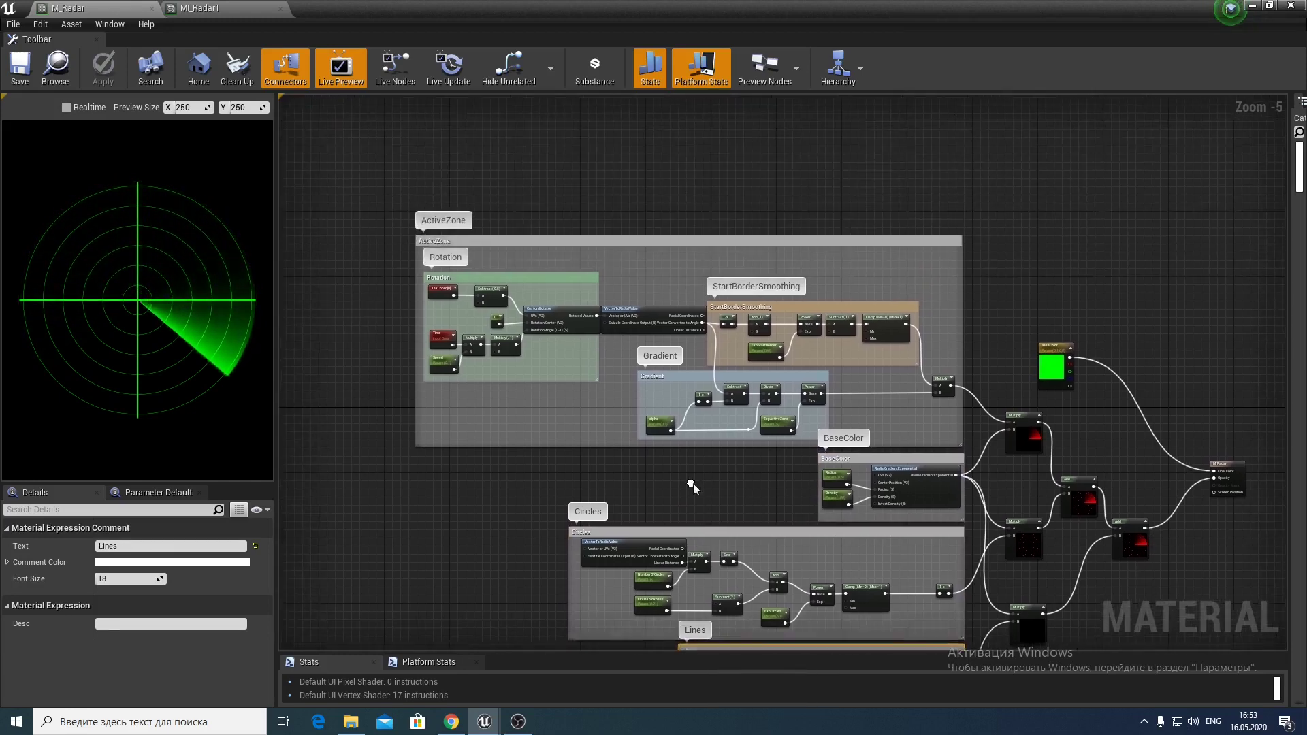
{"action": "scroll", "coordinate": [679, 427], "scroll_direction": "up", "scroll_amount": 2}
{"action": "right_click_drag", "start_coordinate": [680, 427], "coordinate": [720, 513]}
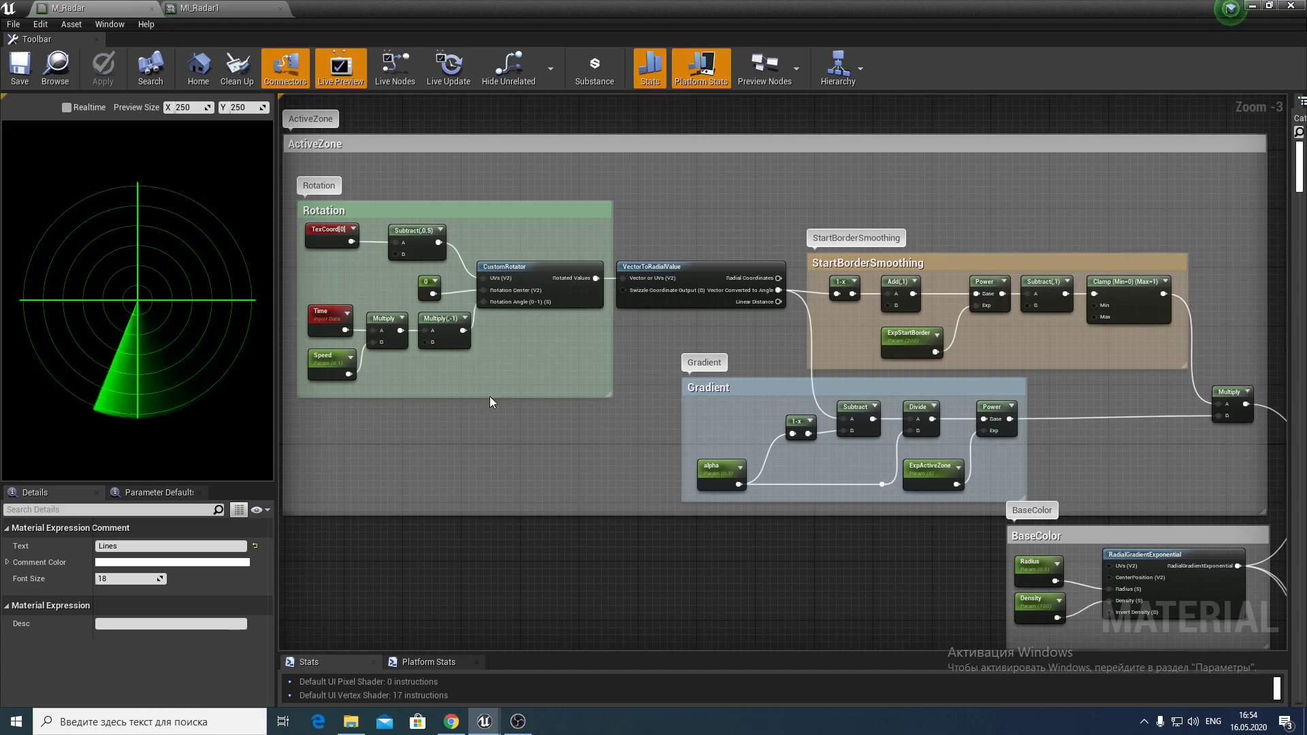
Preview the CustomRotator node's output, then the Gradient group's Power node
{"action": "left_click", "coordinate": [548, 252]}
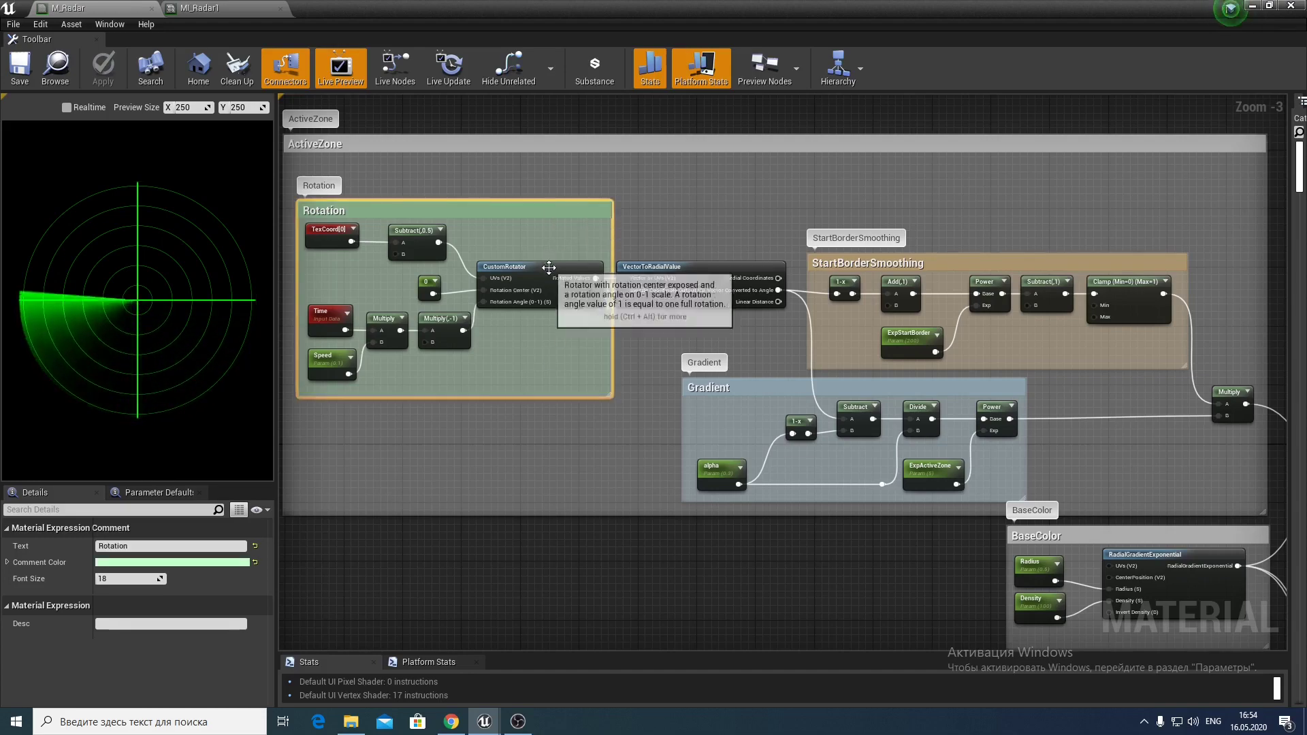
{"action": "right_click", "coordinate": [558, 275]}
{"action": "left_click", "coordinate": [611, 292]}
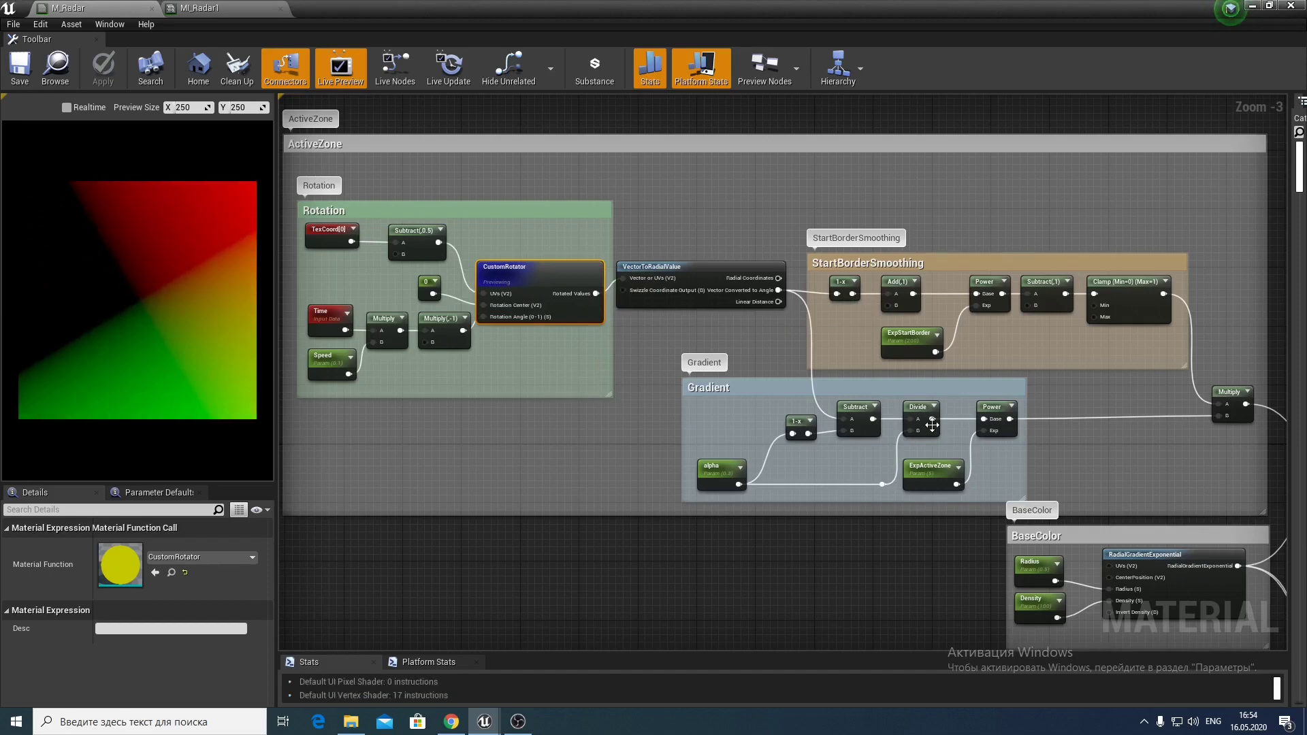
{"action": "left_click", "coordinate": [957, 391]}
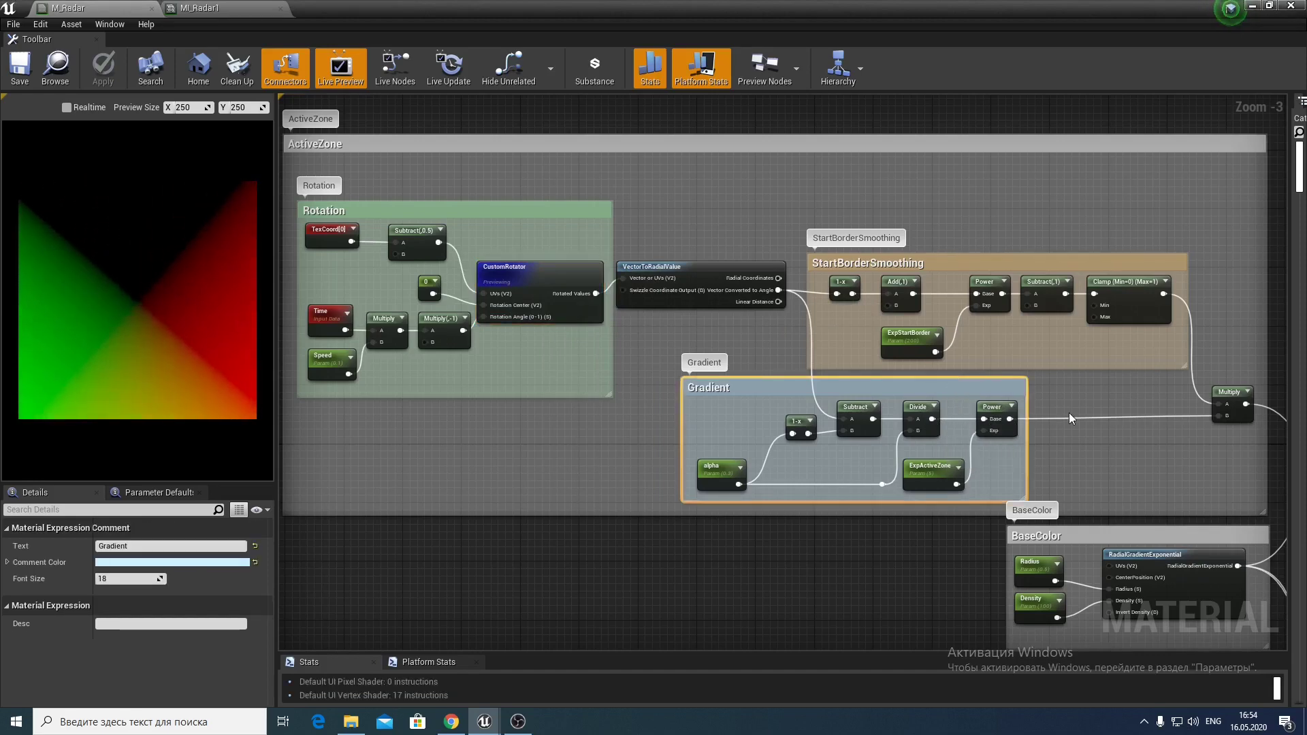
{"action": "right_click", "coordinate": [1006, 416]}
{"action": "left_click", "coordinate": [1048, 411]}
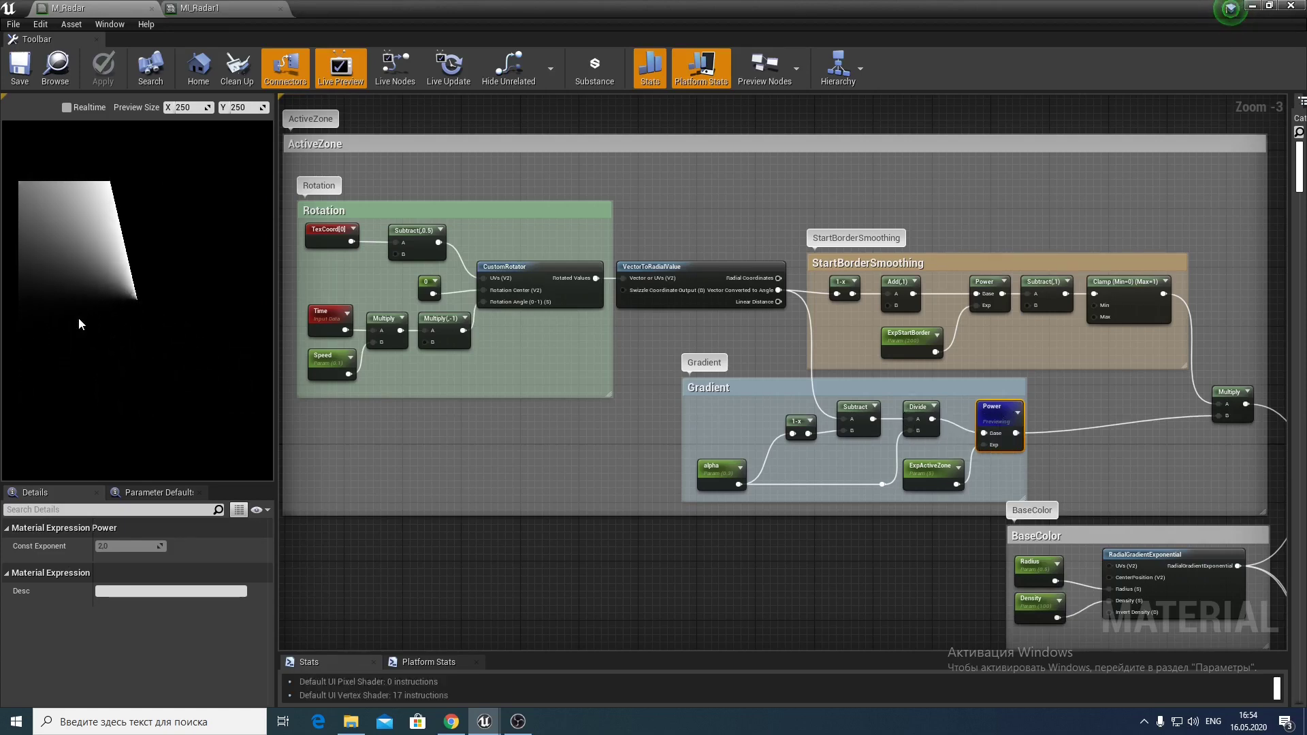
Preview the StartBorderSmoothing Clamp, then the final Multiply, and pan toward the Circles group
{"action": "left_click", "coordinate": [952, 289]}
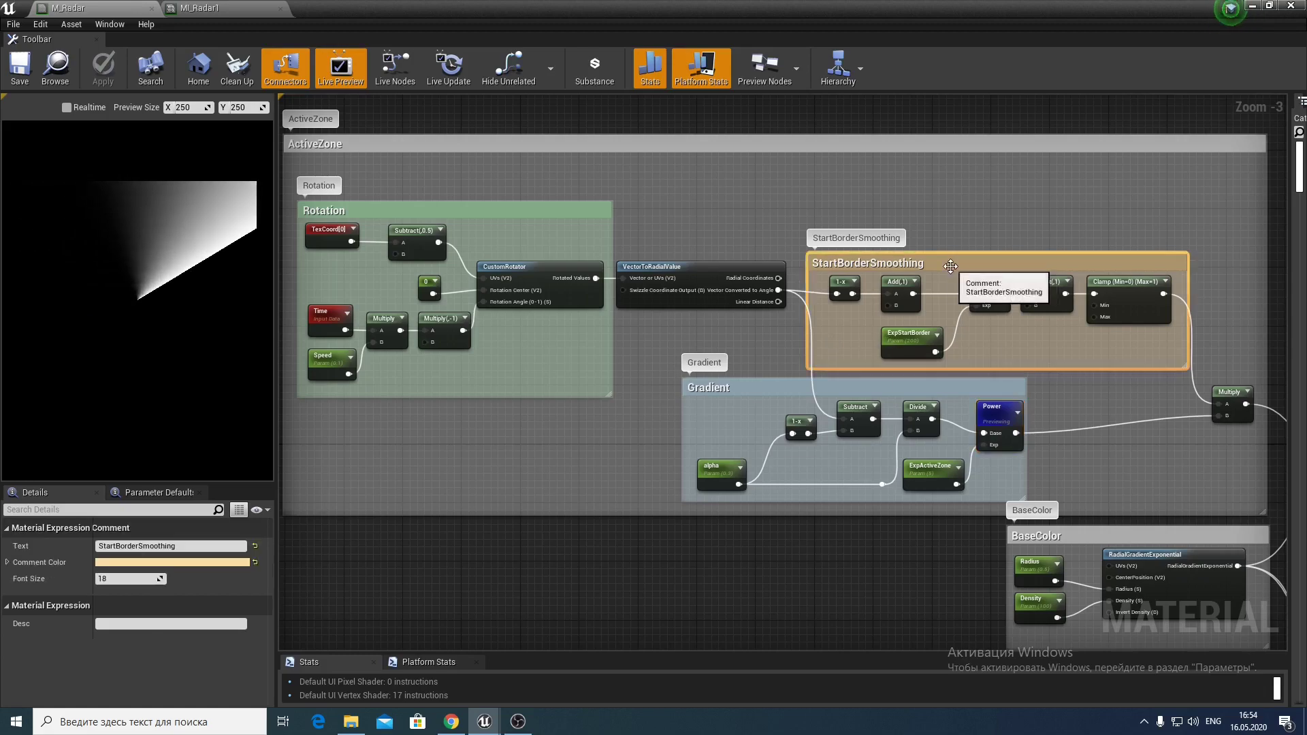
{"action": "right_click", "coordinate": [1134, 296]}
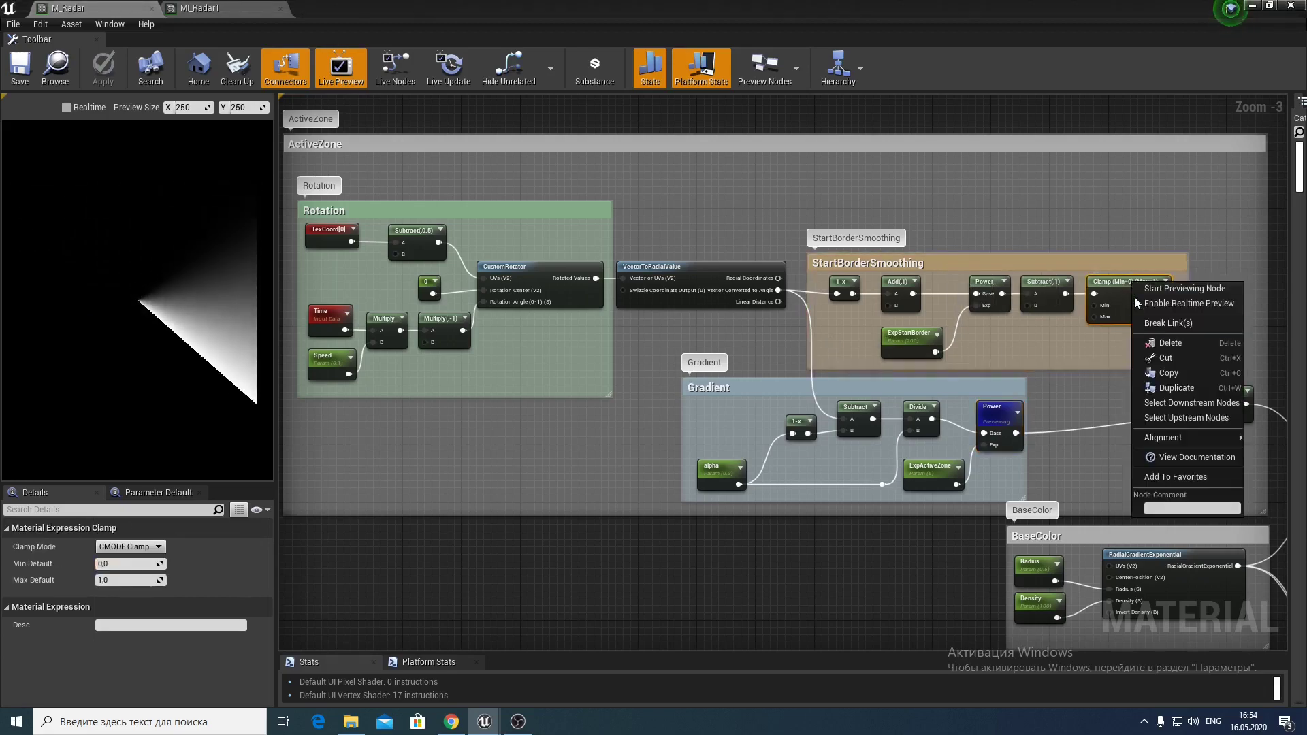
{"action": "left_click", "coordinate": [1166, 287]}
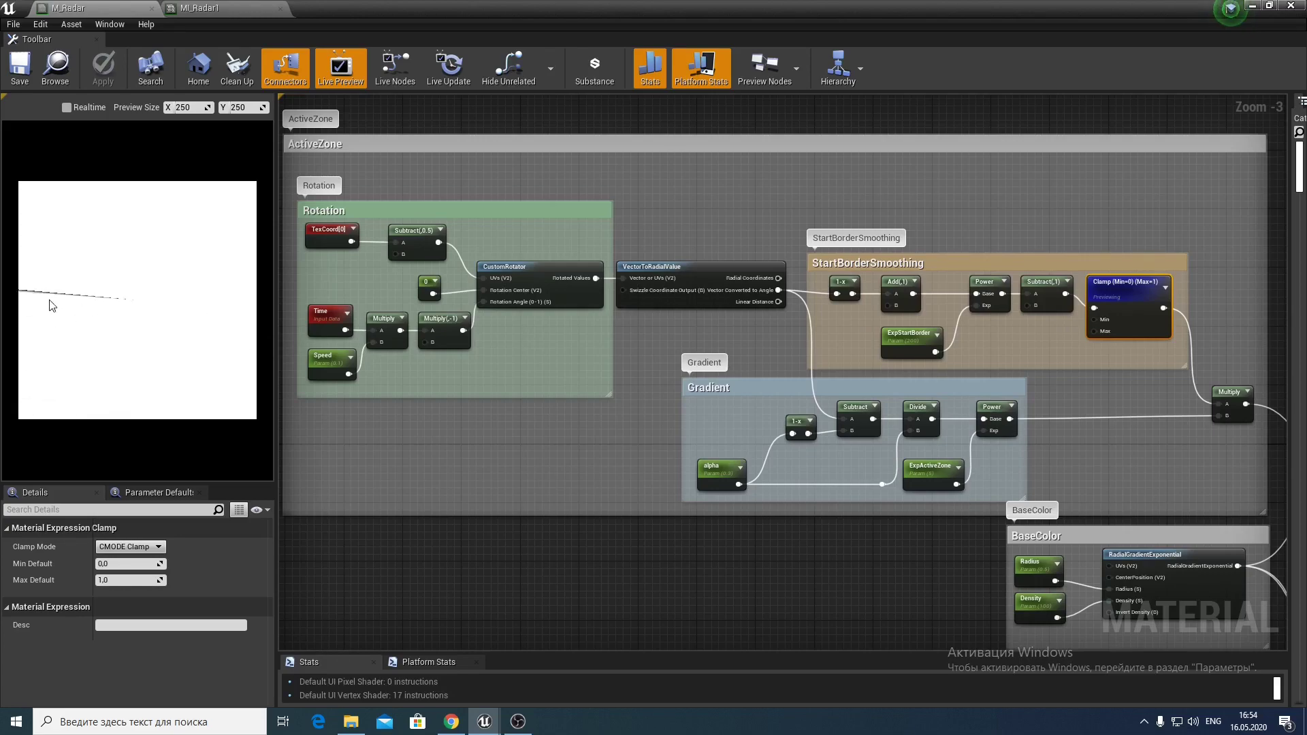
{"action": "right_click_drag", "start_coordinate": [1244, 411], "coordinate": [1237, 392]}
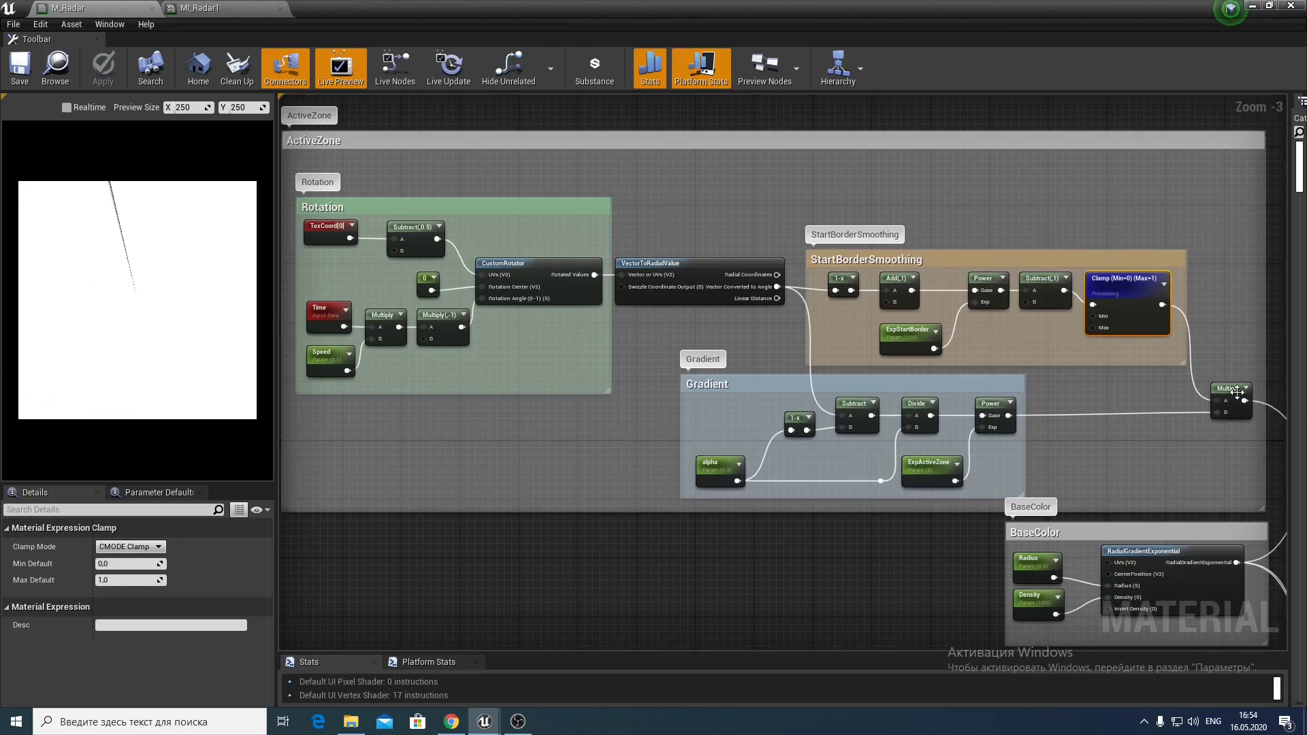
{"action": "right_click", "coordinate": [1232, 388]}
{"action": "left_click", "coordinate": [1238, 470]}
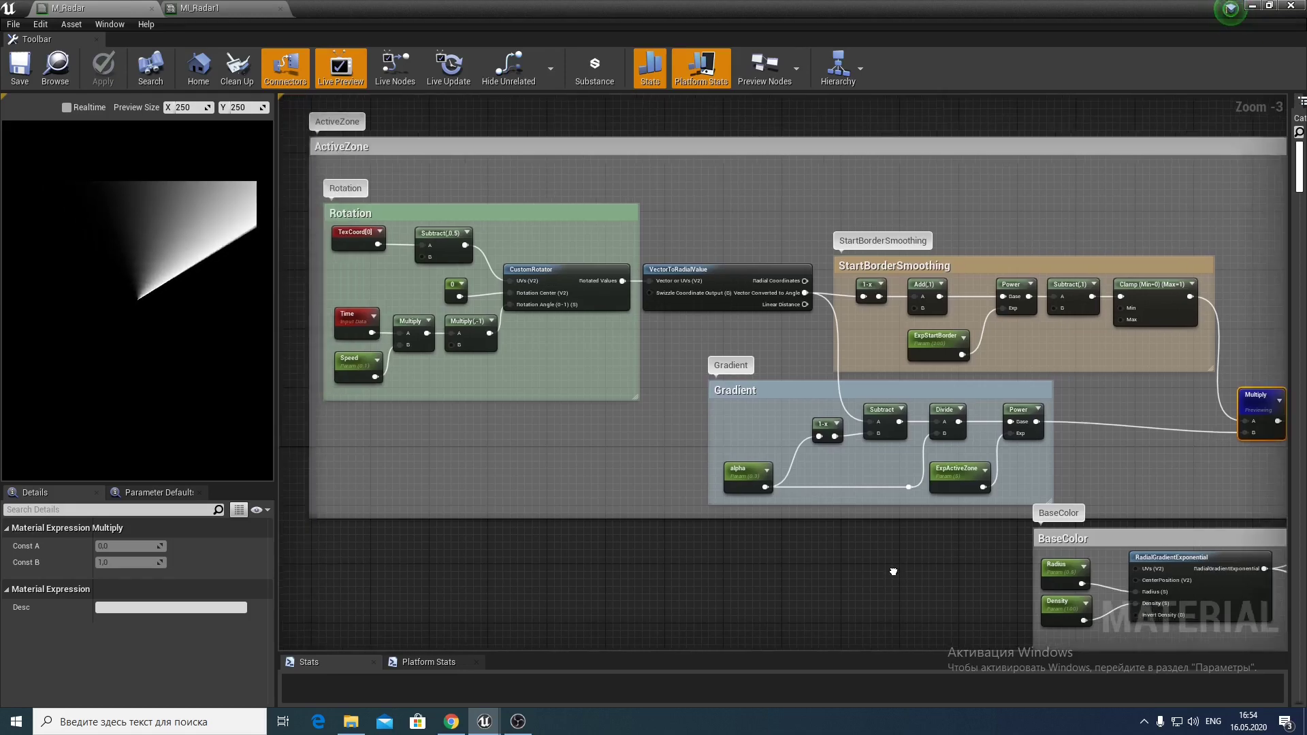
{"action": "right_click_drag", "start_coordinate": [865, 566], "coordinate": [882, 577]}
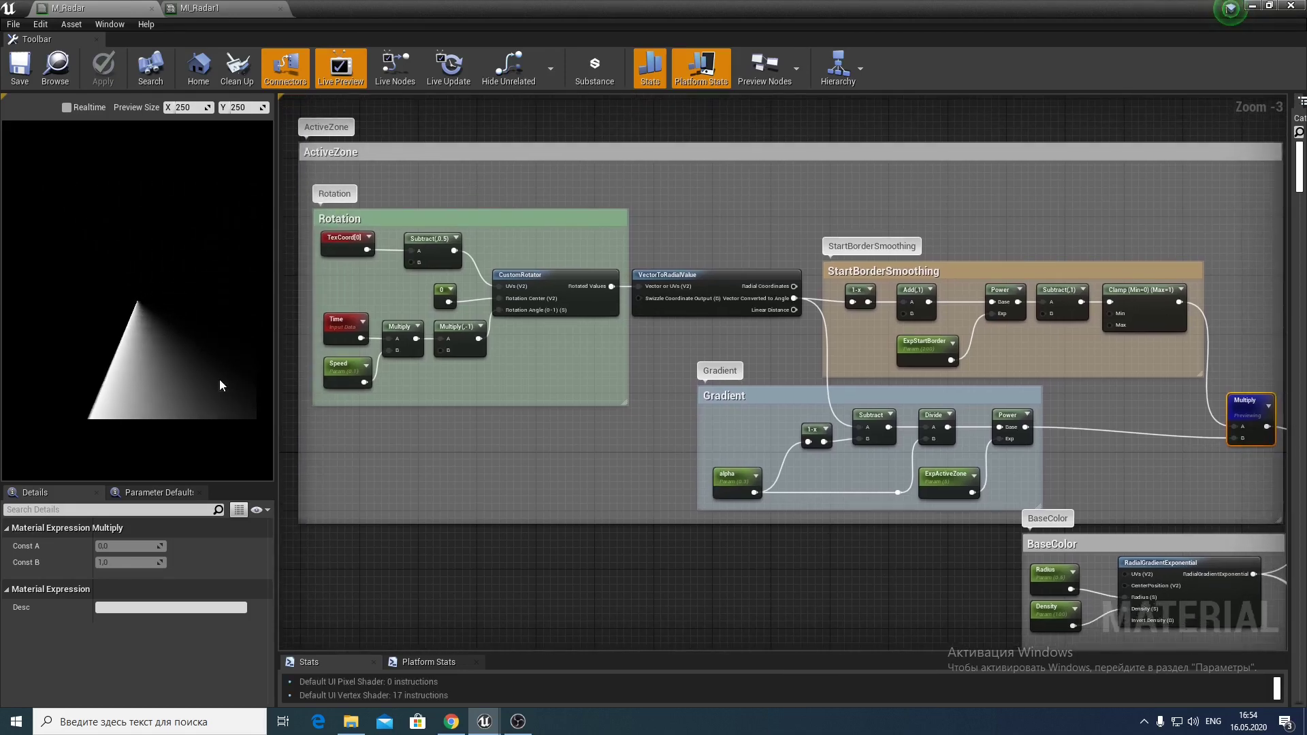
{"action": "right_click_drag", "start_coordinate": [868, 576], "coordinate": [561, 380]}
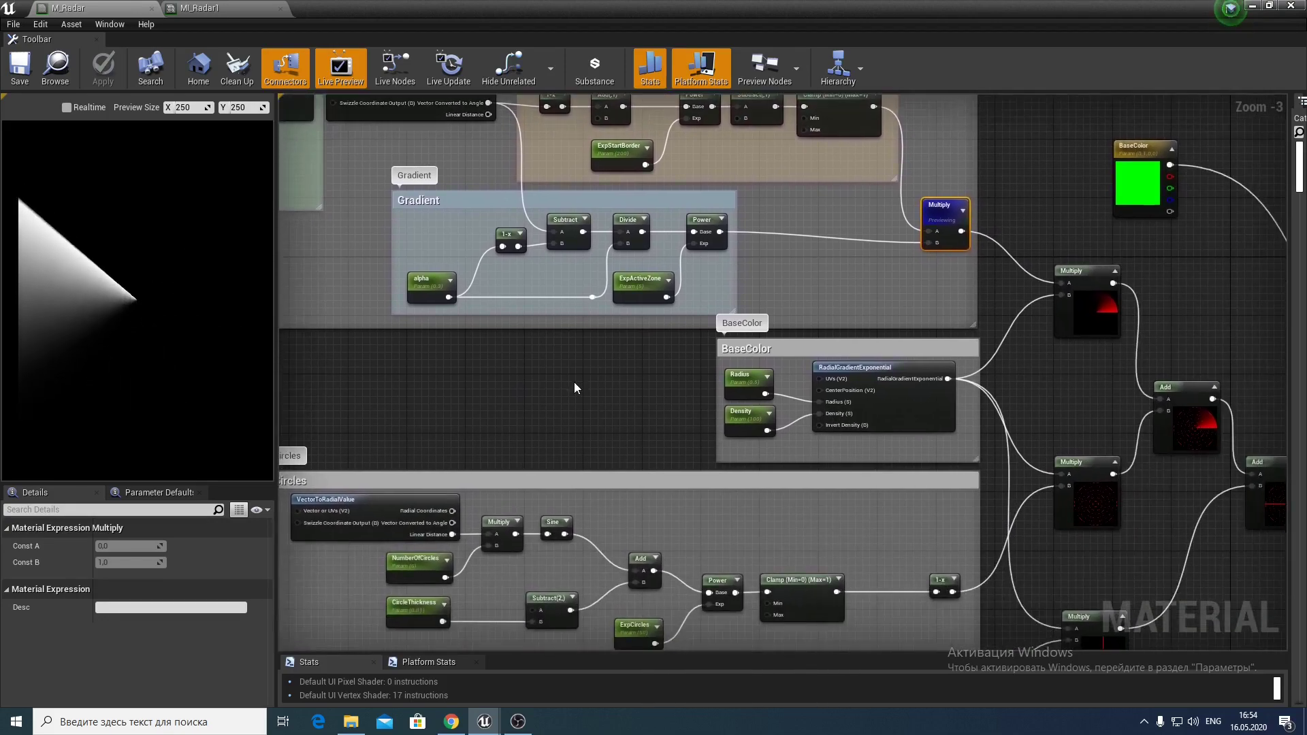
Preview BaseColor's RadialGradientExponential node as a white disk, then pan to Circles and Lines
{"action": "left_click", "coordinate": [786, 350]}
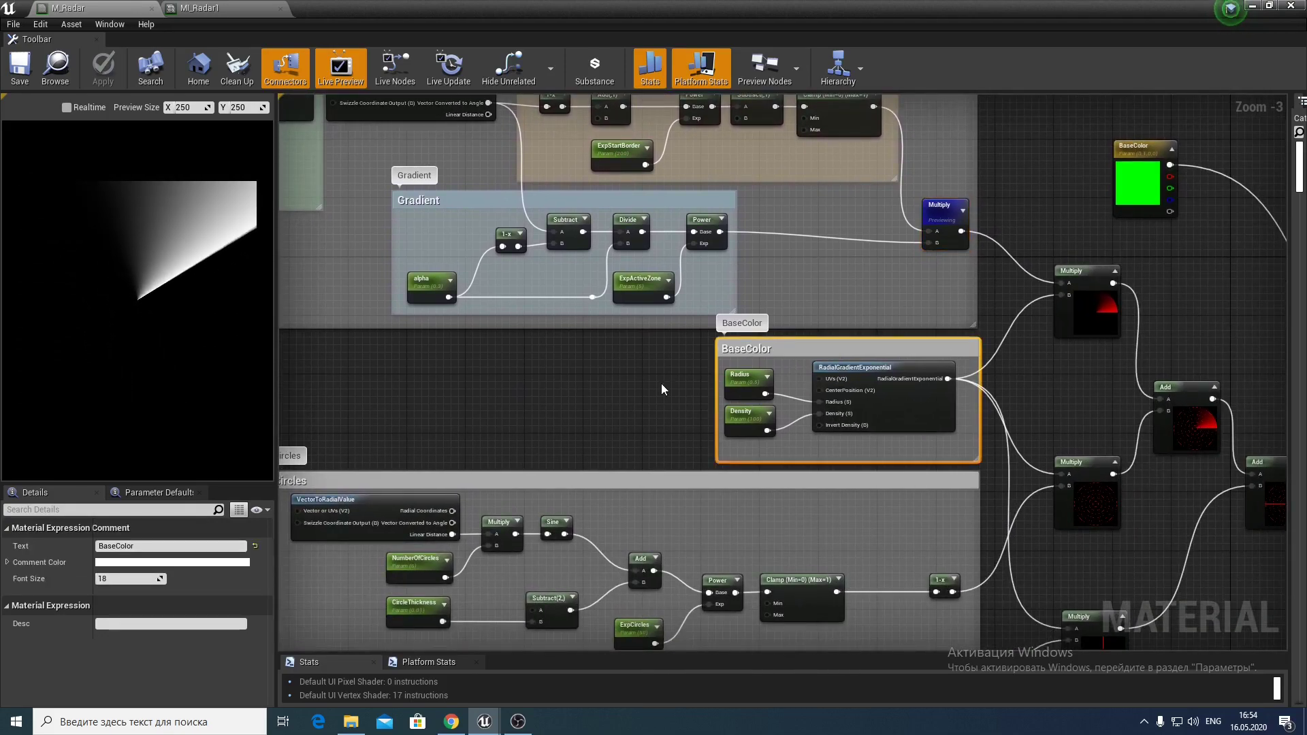
{"action": "right_click", "coordinate": [920, 373]}
{"action": "left_click", "coordinate": [942, 388]}
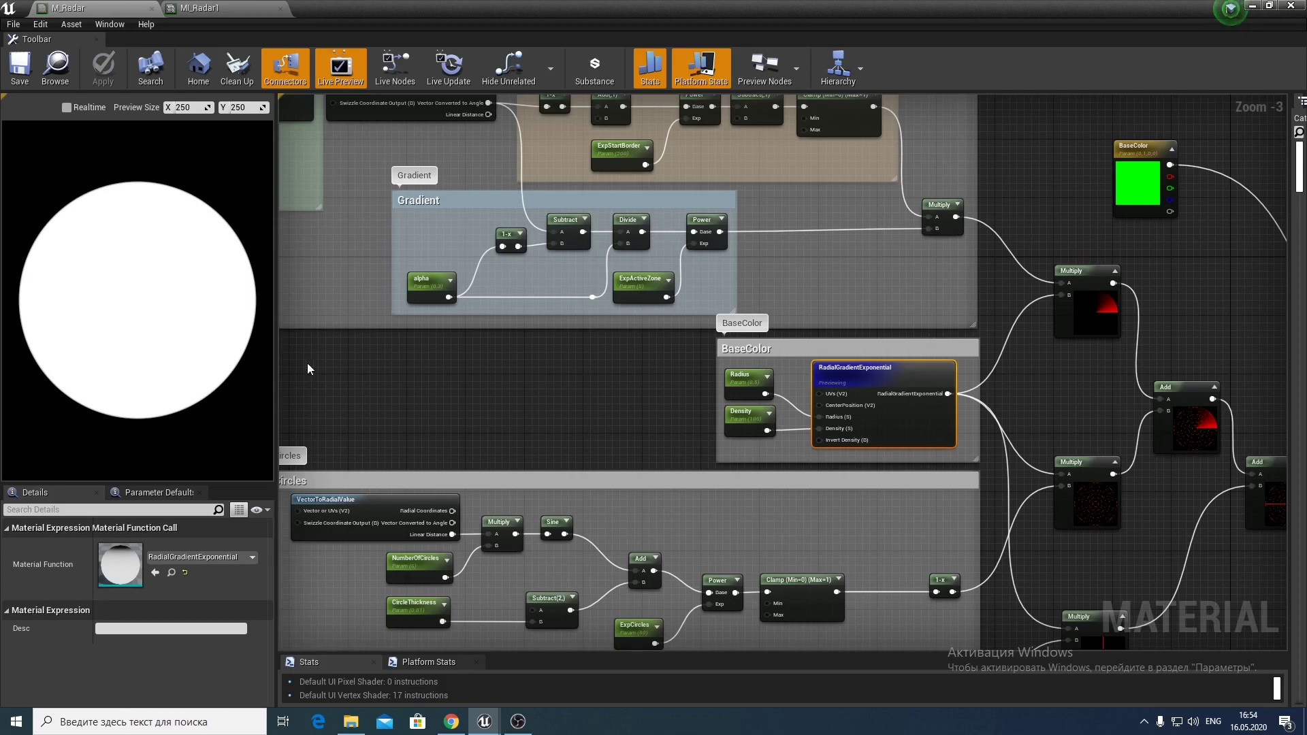
{"action": "right_click_drag", "start_coordinate": [498, 426], "coordinate": [565, 327]}
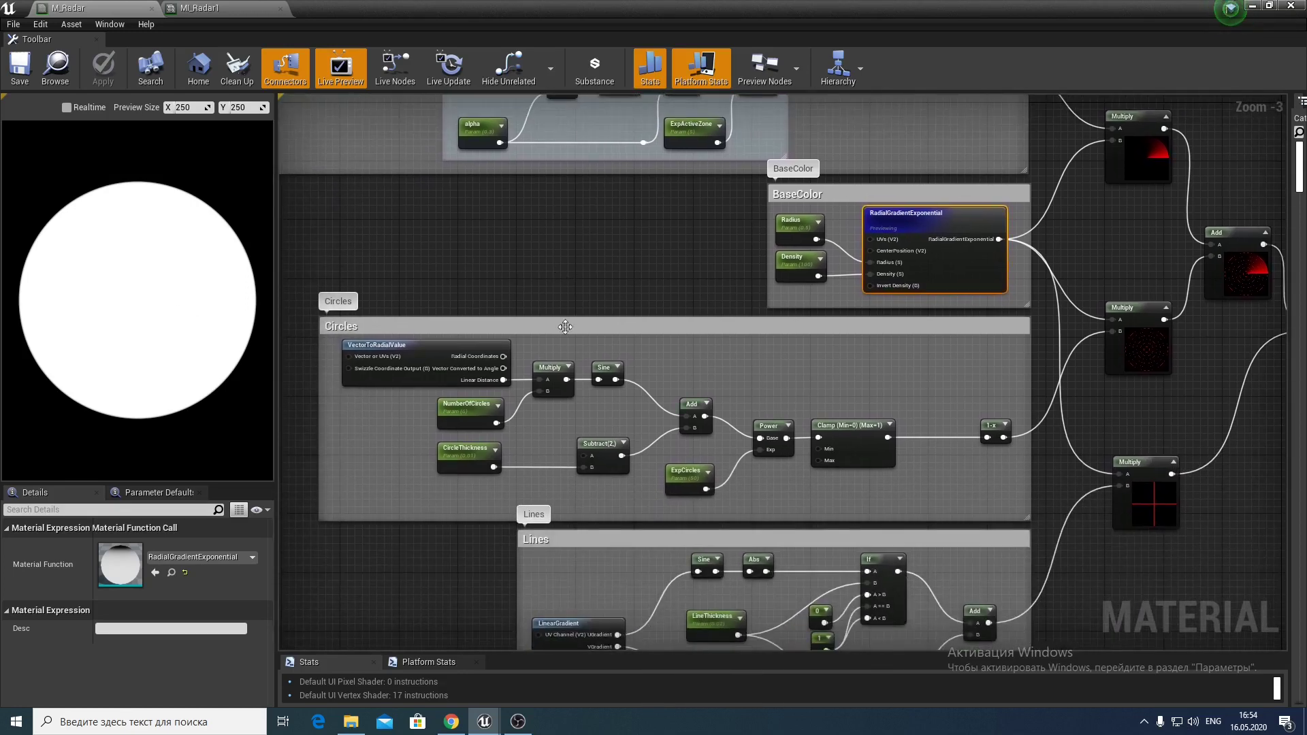
Preview the Circles group's 1-x node, then its Sine node
{"action": "left_click", "coordinate": [573, 328]}
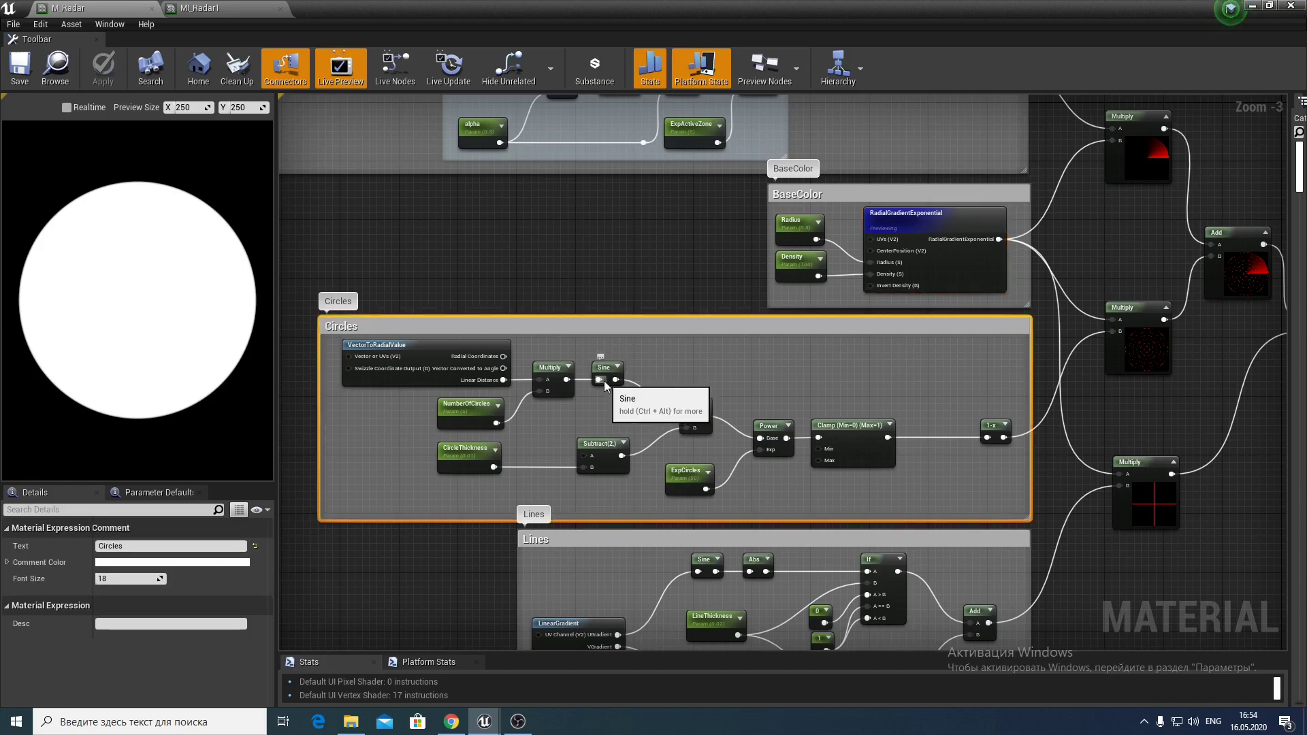
{"action": "right_click", "coordinate": [987, 423]}
{"action": "left_click", "coordinate": [1000, 429]}
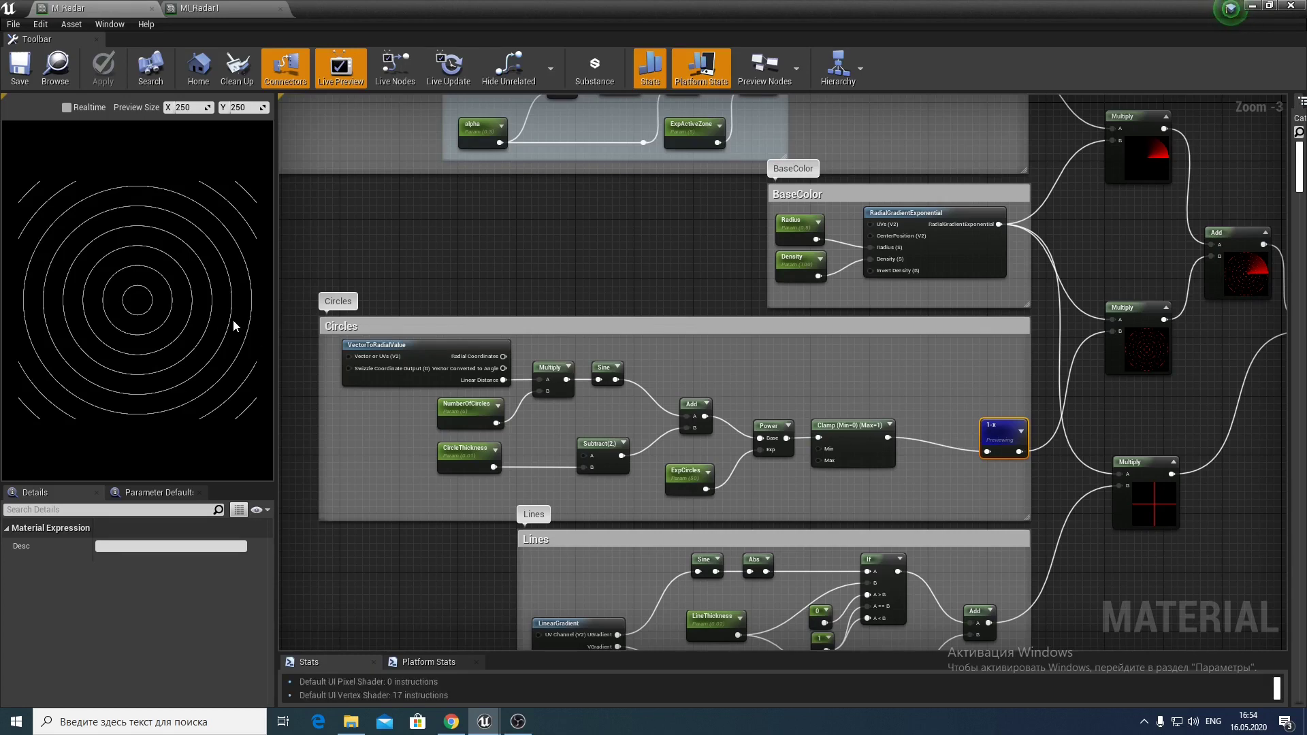
{"action": "right_click", "coordinate": [608, 368]}
{"action": "left_click", "coordinate": [646, 374]}
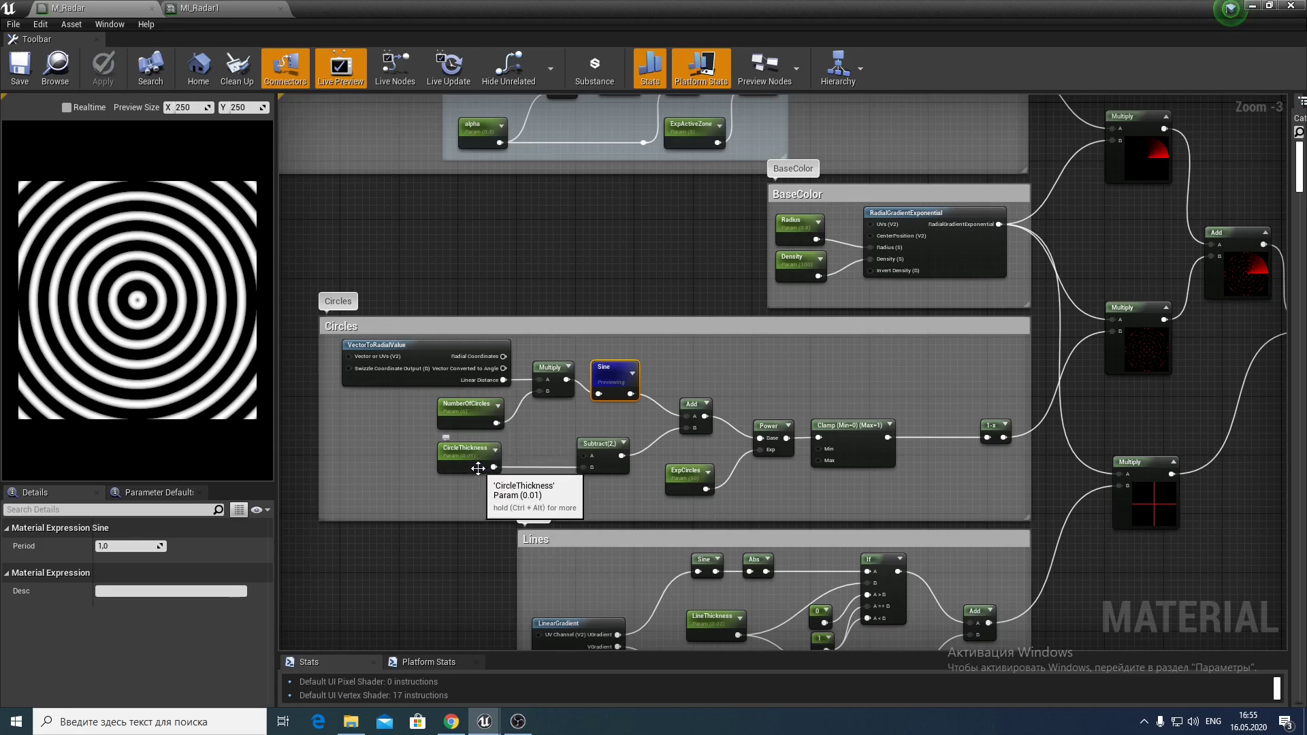
Inspect the ExpCircles parameter, return the preview to 1-x rings, and pan to Lines
{"action": "left_click", "coordinate": [703, 479]}
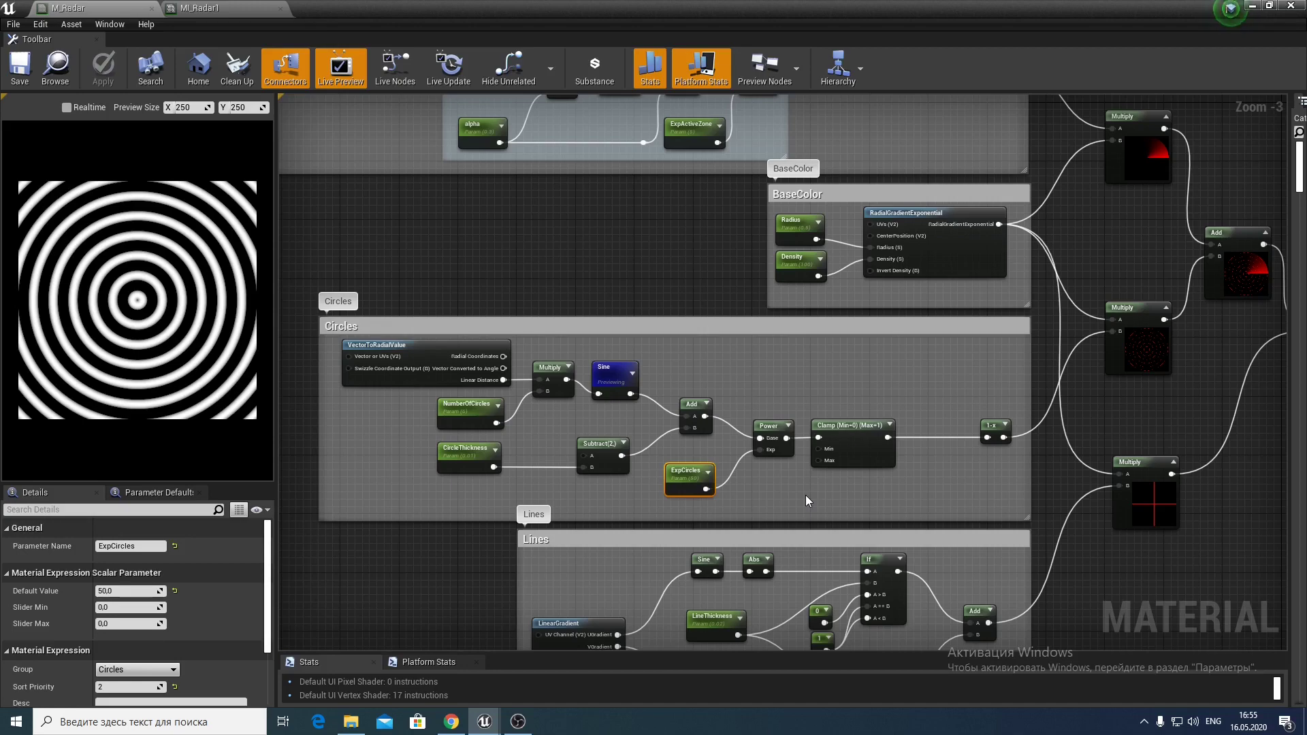
{"action": "right_click", "coordinate": [991, 428]}
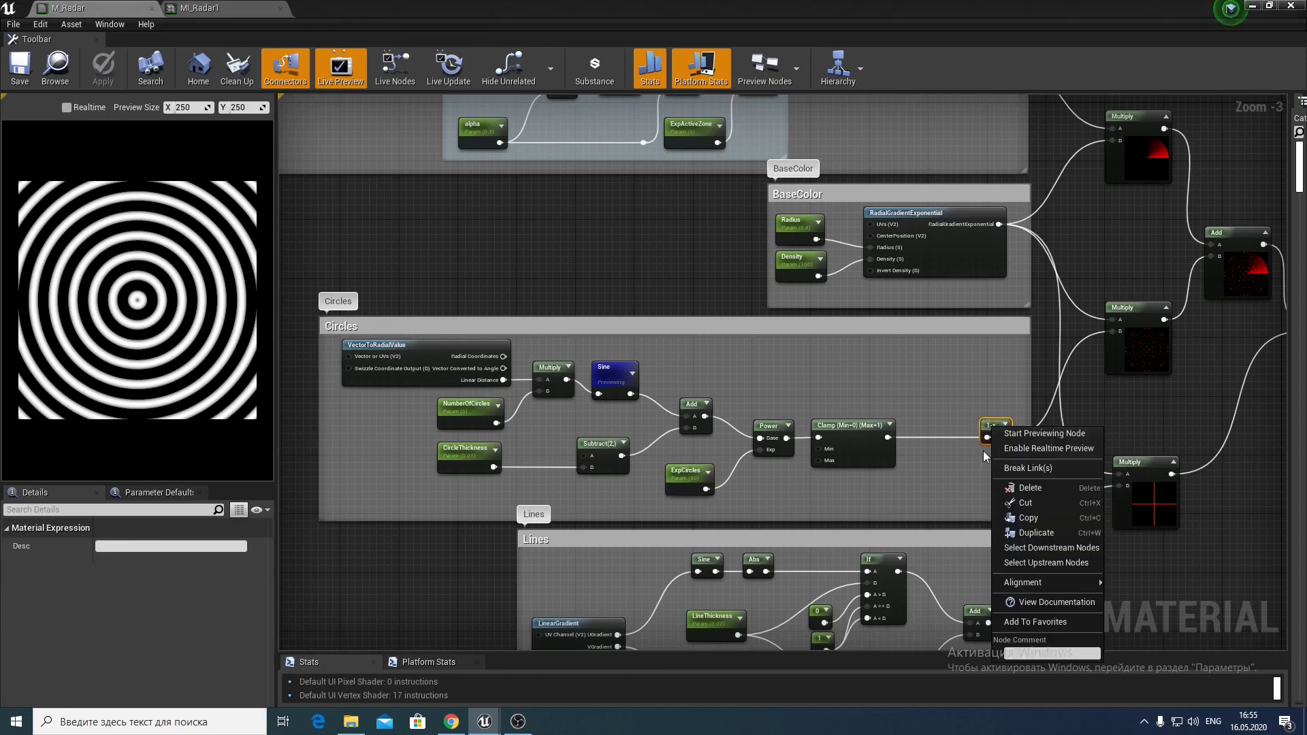
{"action": "left_click", "coordinate": [1014, 435]}
{"action": "right_click_drag", "start_coordinate": [955, 475], "coordinate": [917, 308]}
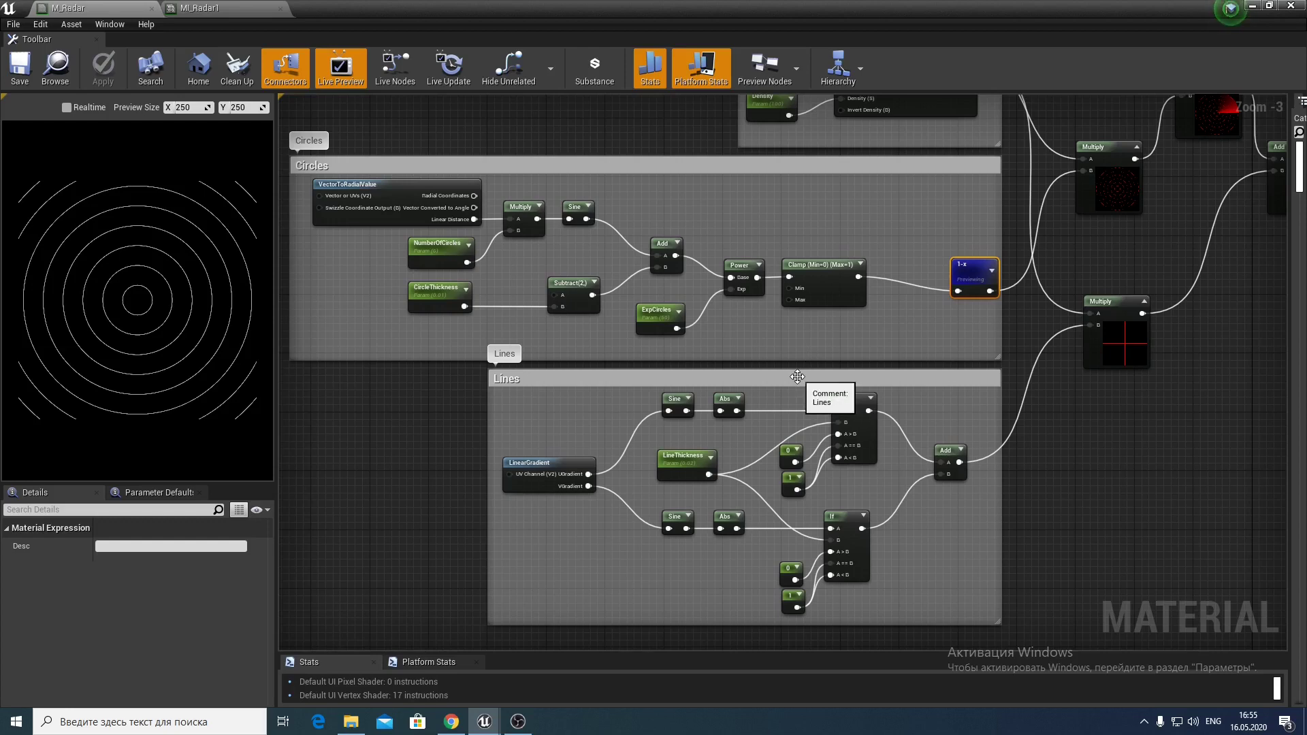
Preview the Lines group's Add node crosshair output, then stop previewing it
{"action": "left_click", "coordinate": [797, 376]}
{"action": "right_click", "coordinate": [946, 449]}
{"action": "left_click", "coordinate": [977, 452]}
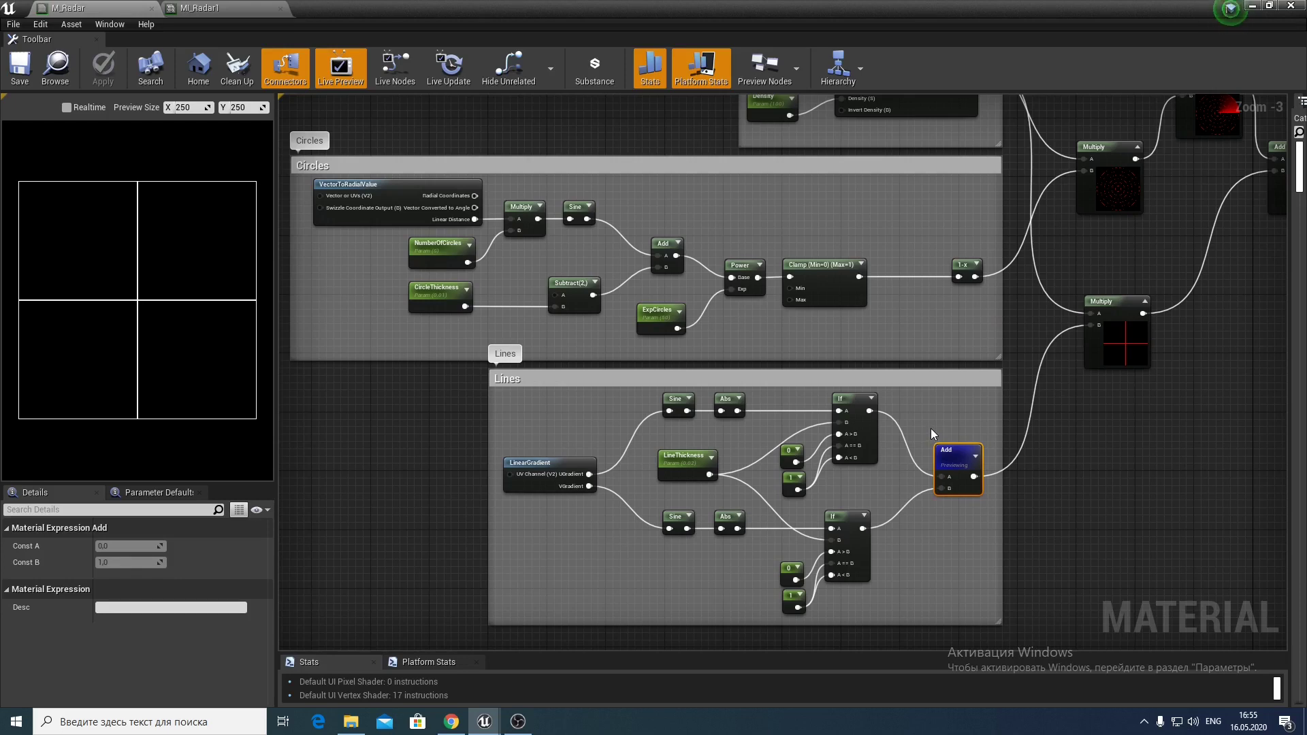
{"action": "right_click", "coordinate": [943, 449]}
{"action": "left_click", "coordinate": [974, 457]}
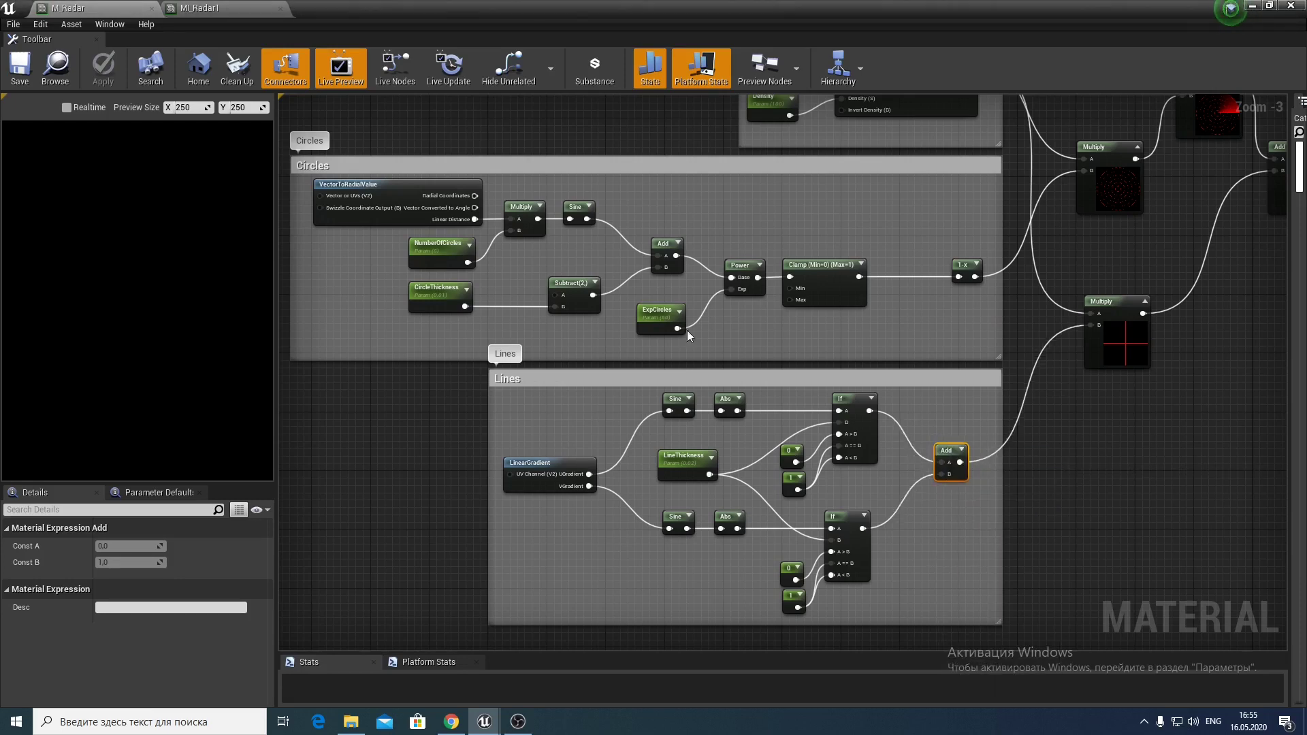
In MI_Radar1, set alpha 0,752381, ExpActiveZone 50, Speed 0,02, and push ExpStartBorder very high
{"action": "left_click", "coordinate": [209, 11]}
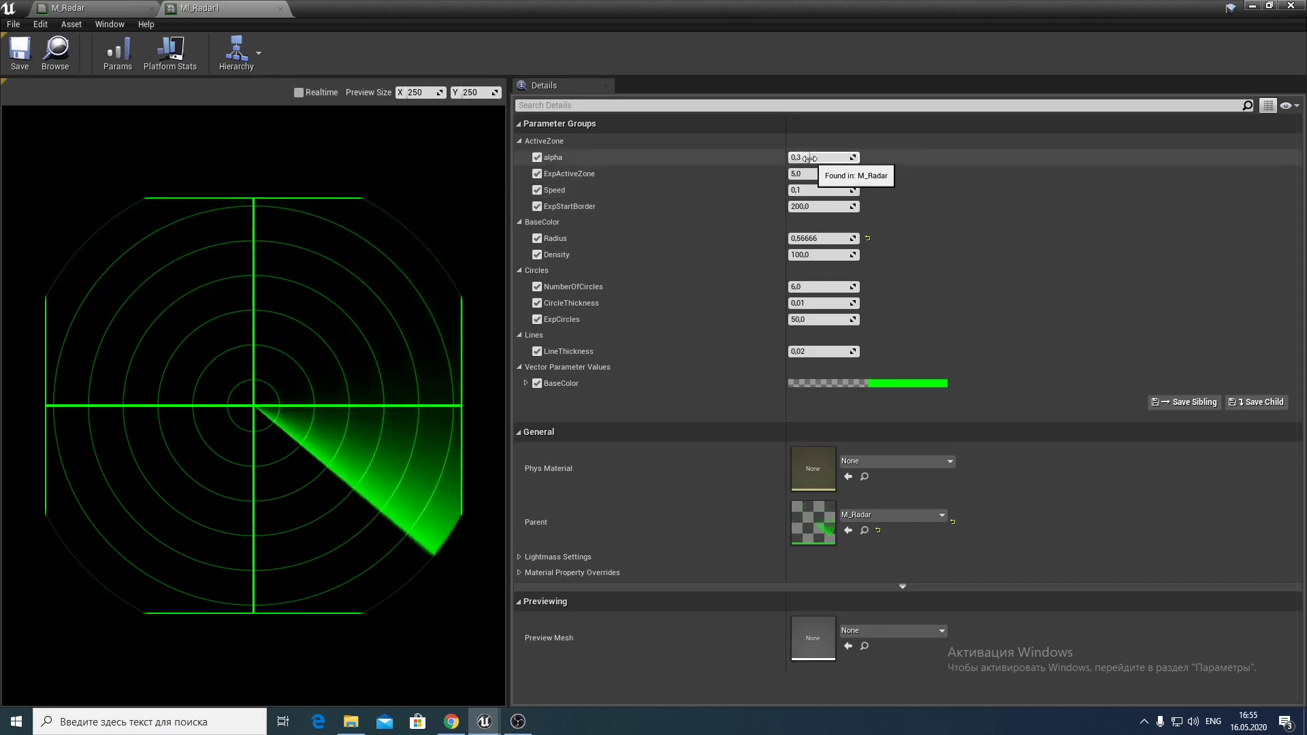
{"action": "mouse_move", "coordinate": [809, 158]}
{"action": "left_mouse_down"}
{"action": "mouse_move", "coordinate": [858, 158]}
{"action": "mouse_move", "coordinate": [842, 158]}
{"action": "left_mouse_up"}
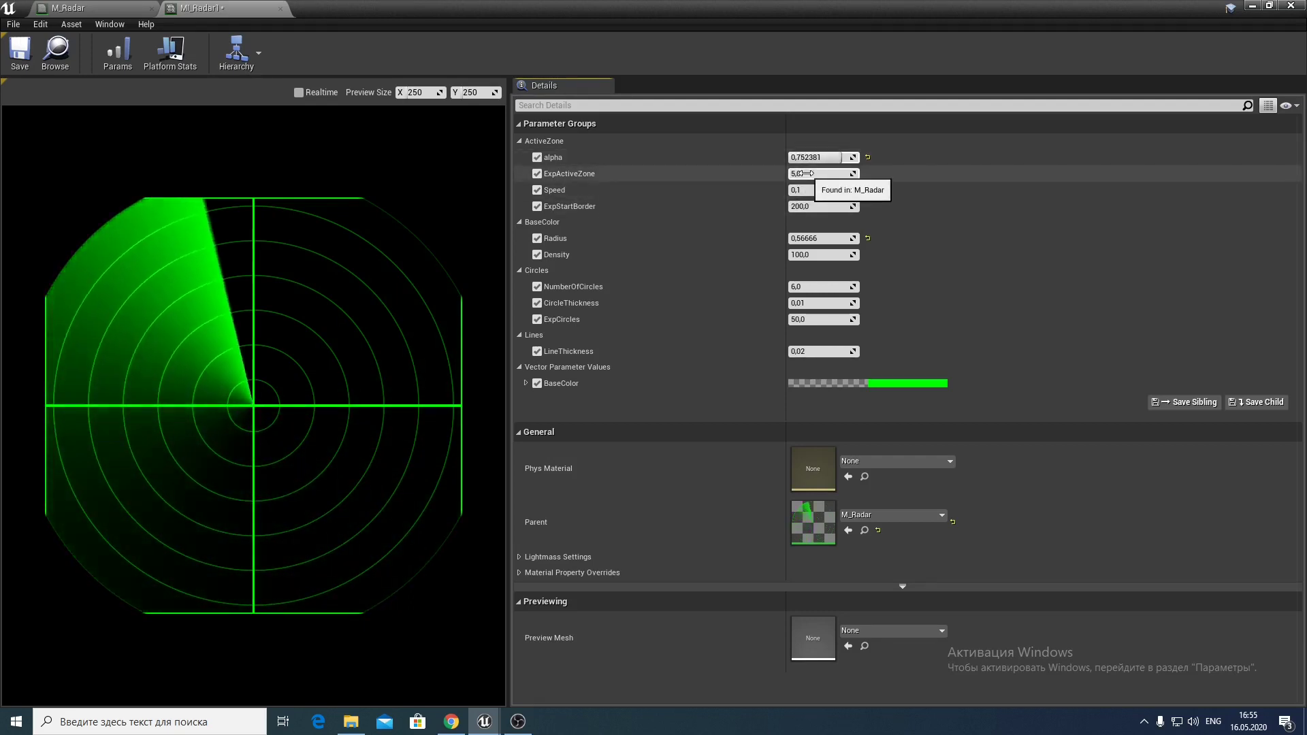
{"action": "left_click", "coordinate": [807, 174]}
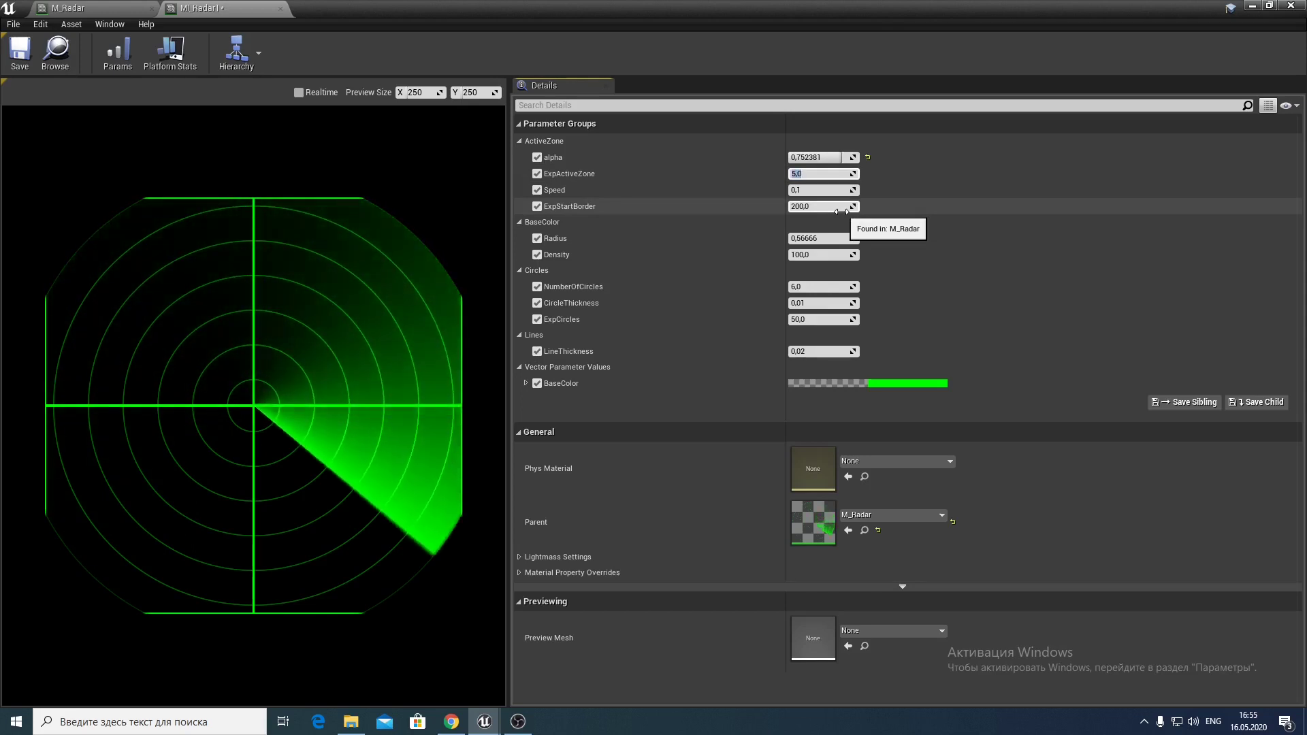
{"action": "type", "text": "150,0"}
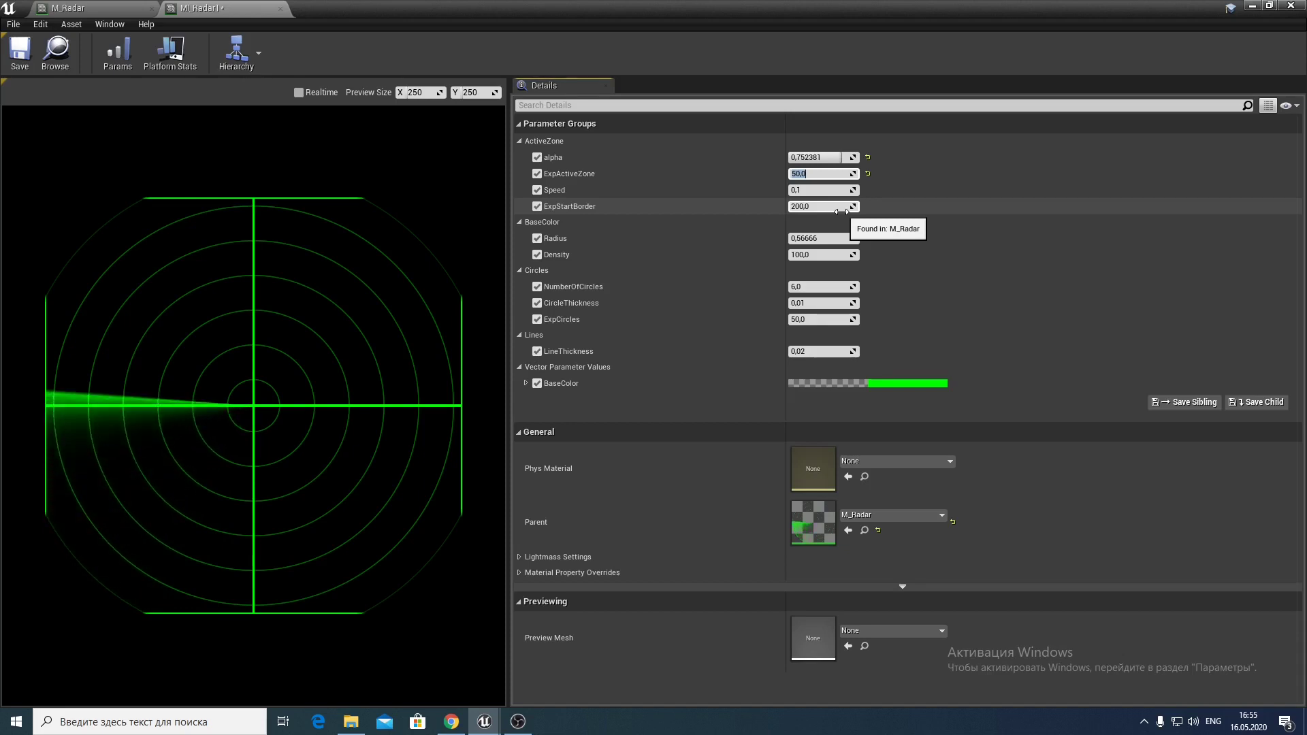
{"action": "left_click", "coordinate": [825, 193]}
{"action": "type", "text": "0,"}
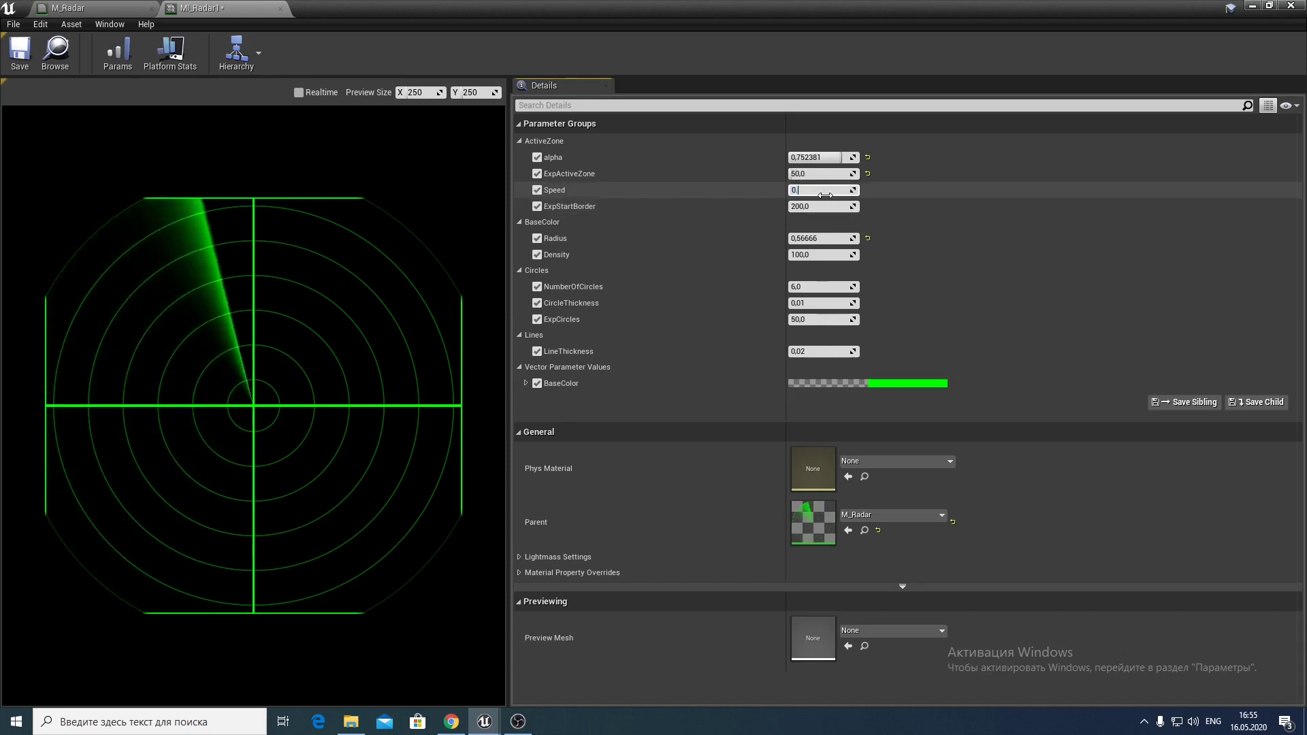
{"action": "type", "text": "02"}
{"action": "key", "text": "Return"}
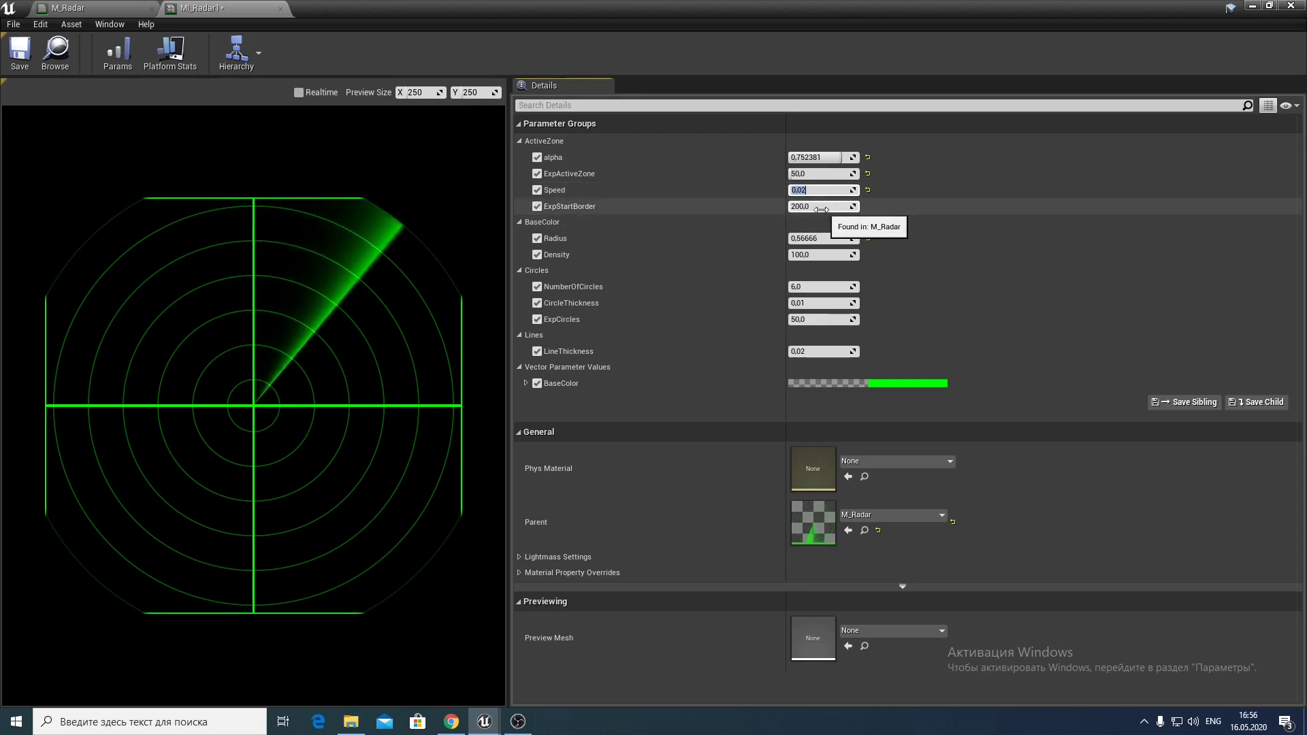
{"action": "left_click_drag", "start_coordinate": [816, 209], "coordinate": [837, 208]}
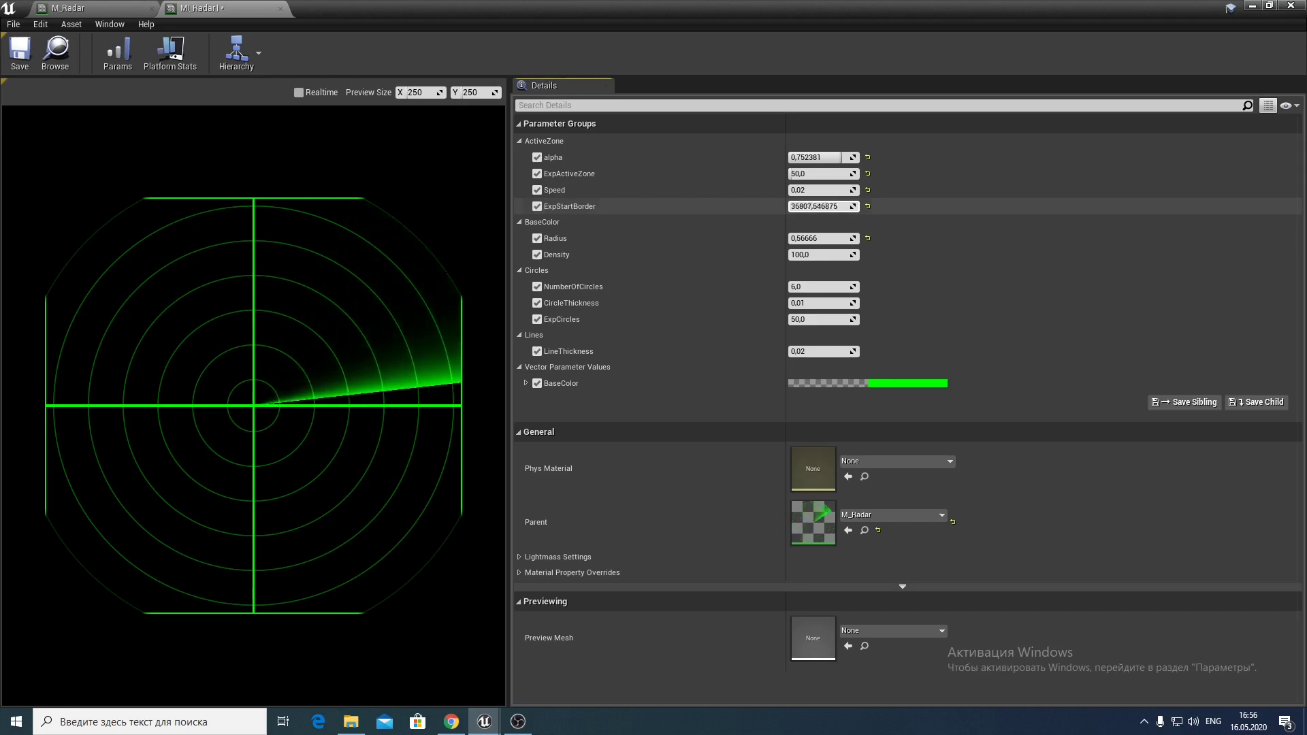
{"action": "left_click_drag", "start_coordinate": [837, 209], "coordinate": [858, 208]}
Reset ExpStartBorder to 200; set Radius 0.652374, NumberOfCircles 5.139807, CircleThickness 0.048095, LineThickness 0.010476
{"action": "left_click", "coordinate": [867, 206]}
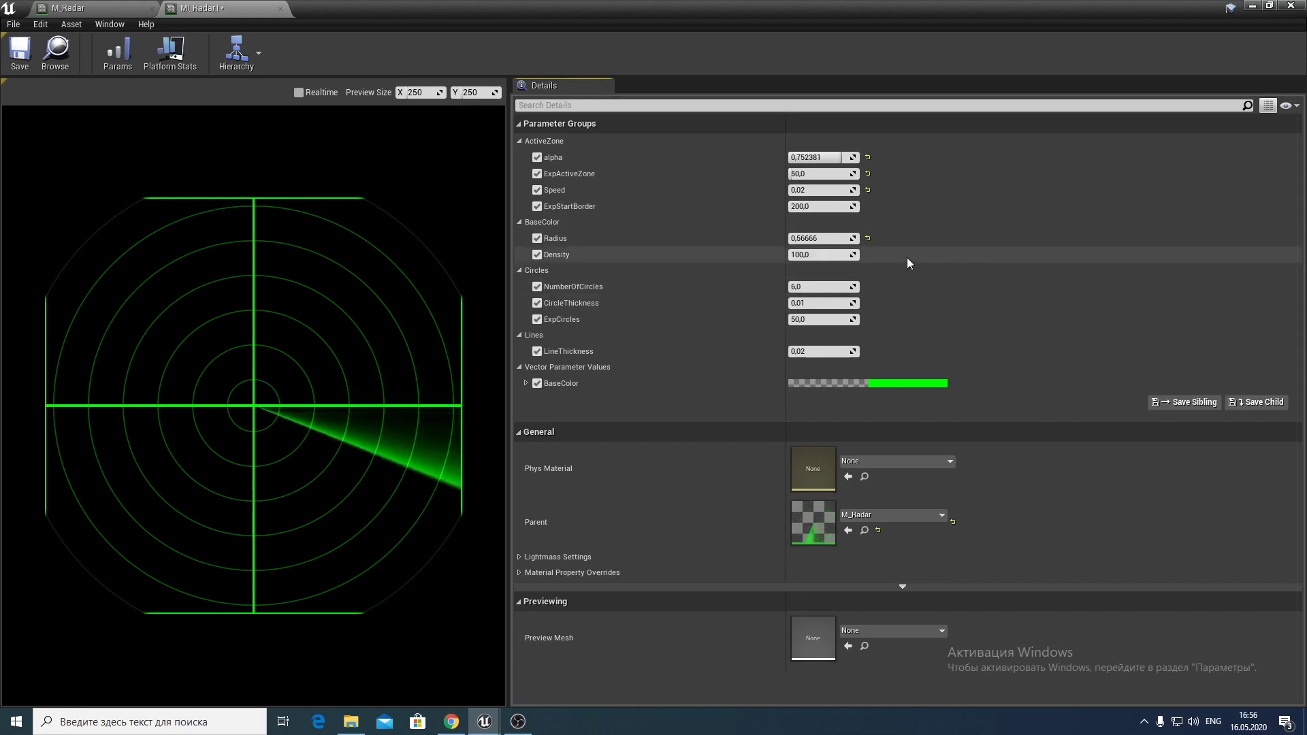
{"action": "mouse_move", "coordinate": [829, 240]}
{"action": "left_mouse_down"}
{"action": "mouse_move", "coordinate": [803, 239]}
{"action": "mouse_move", "coordinate": [841, 238]}
{"action": "left_mouse_up"}
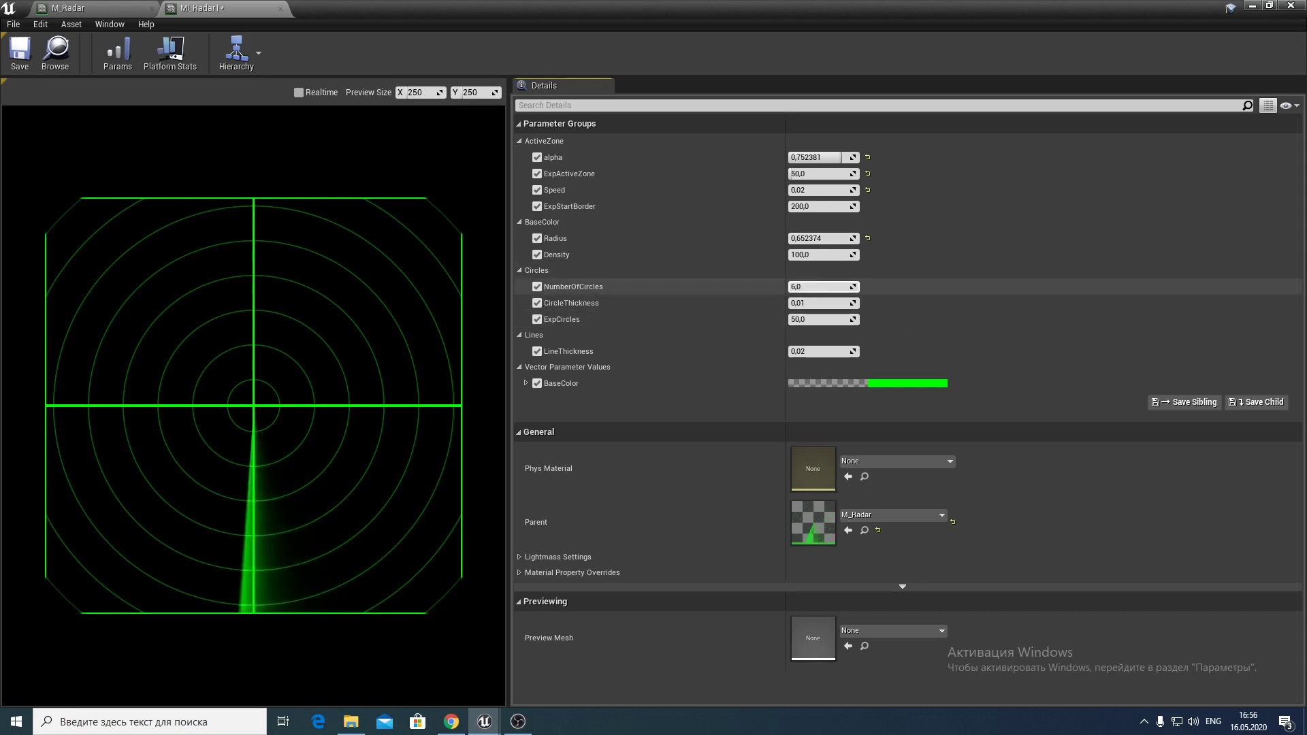
{"action": "left_click_drag", "start_coordinate": [820, 287], "coordinate": [807, 286]}
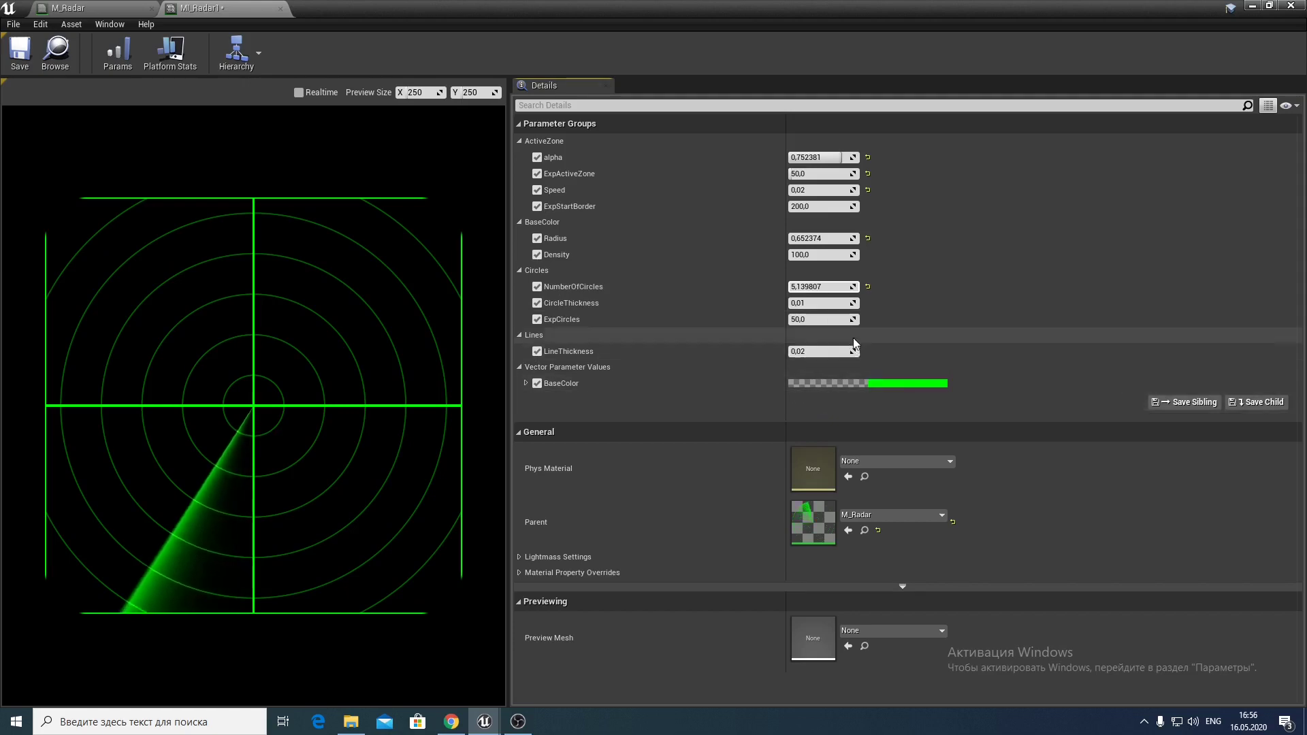
{"action": "mouse_move", "coordinate": [807, 303]}
{"action": "left_mouse_down"}
{"action": "mouse_move", "coordinate": [837, 303]}
{"action": "mouse_move", "coordinate": [844, 319]}
{"action": "mouse_move", "coordinate": [806, 319]}
{"action": "left_mouse_up"}
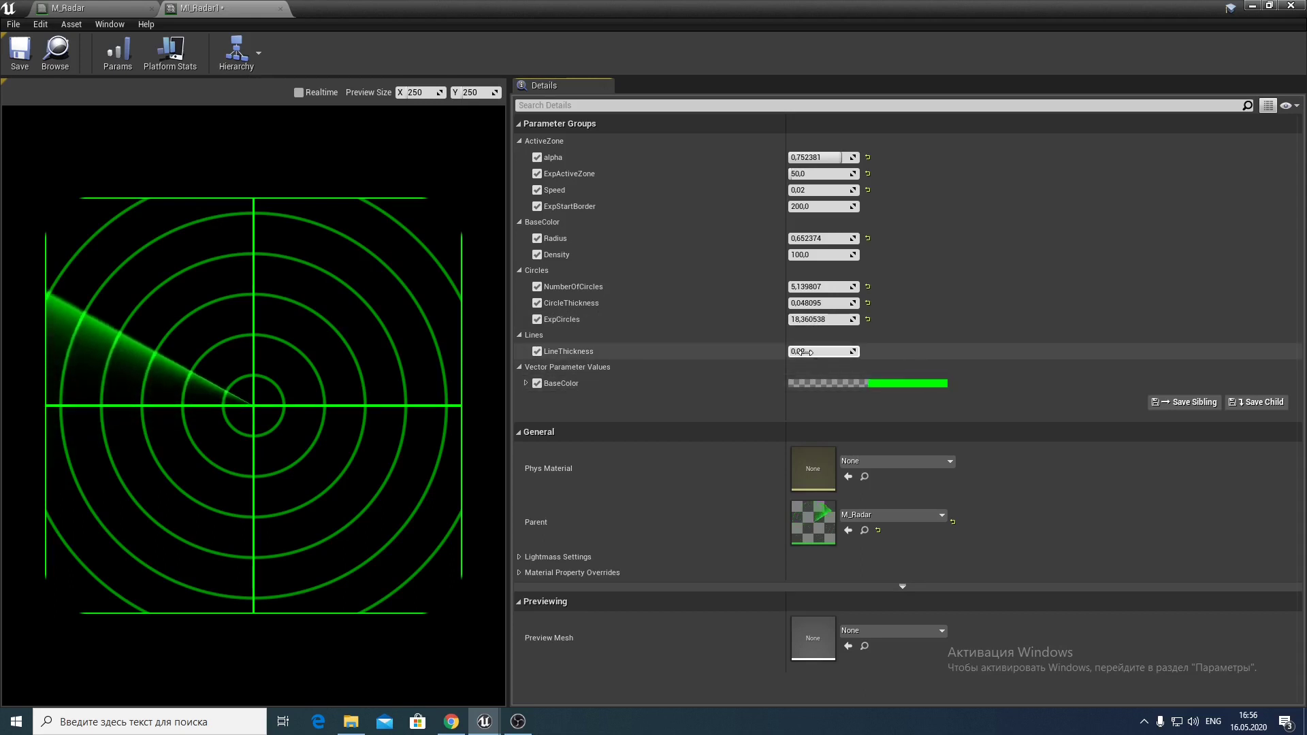
{"action": "mouse_move", "coordinate": [817, 351]}
{"action": "left_mouse_down"}
{"action": "mouse_move", "coordinate": [837, 351]}
{"action": "mouse_move", "coordinate": [817, 351]}
{"action": "left_mouse_up"}
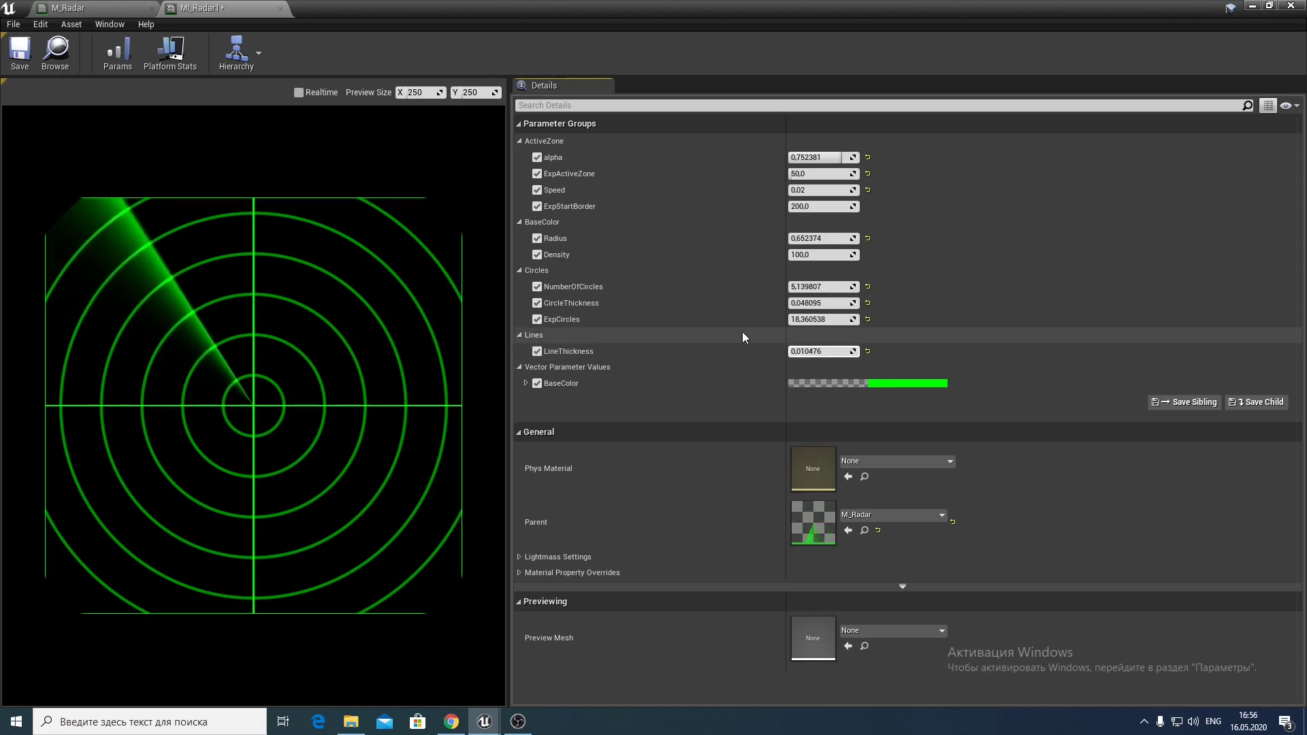